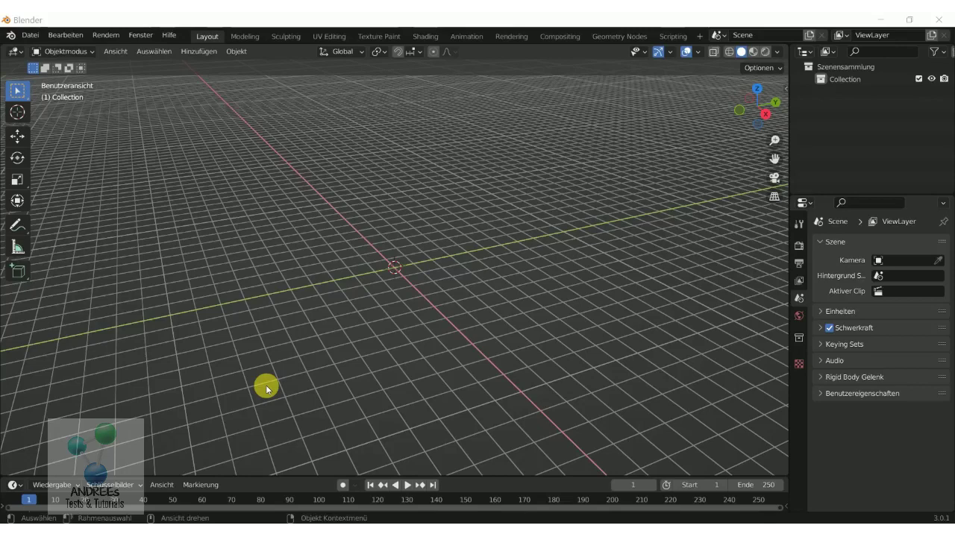
# Open the Shift+A add menu in the empty scene to reach the Masche primitives
pyautogui.hotkey('shift', 'a')
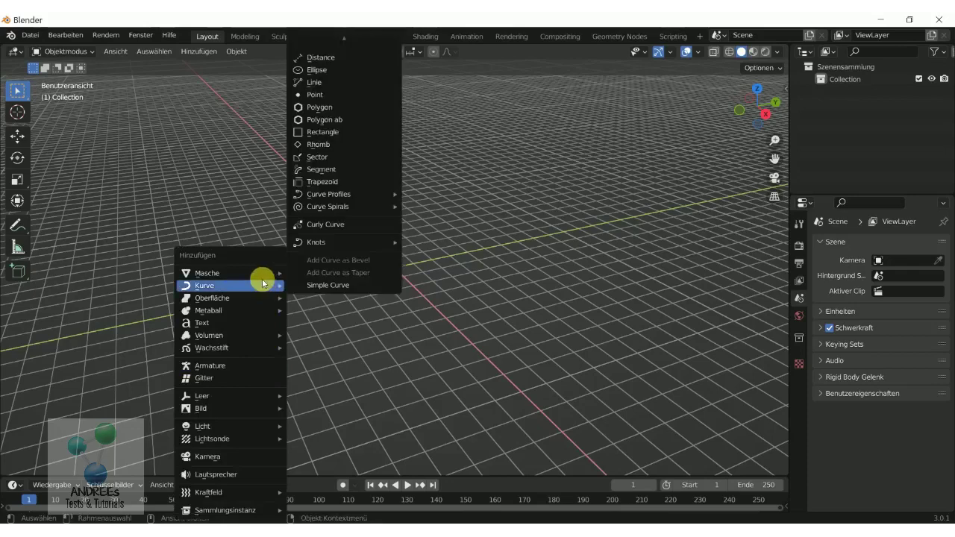
pyautogui.moveTo(224, 274)
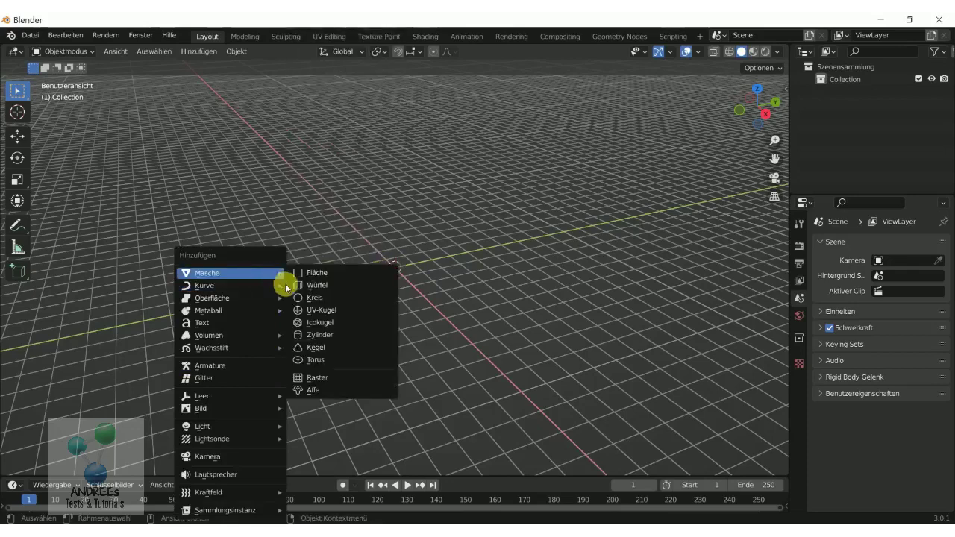
# Add a Kreis circle mesh at the origin and switch to top view
pyautogui.click(315, 298)
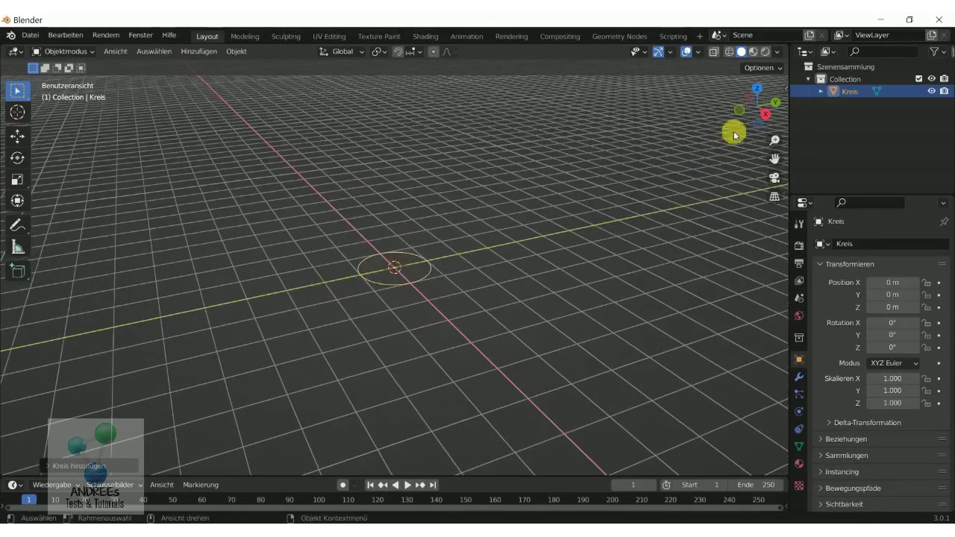
pyautogui.click(758, 88)
pyautogui.scroll(1, 416, 279)
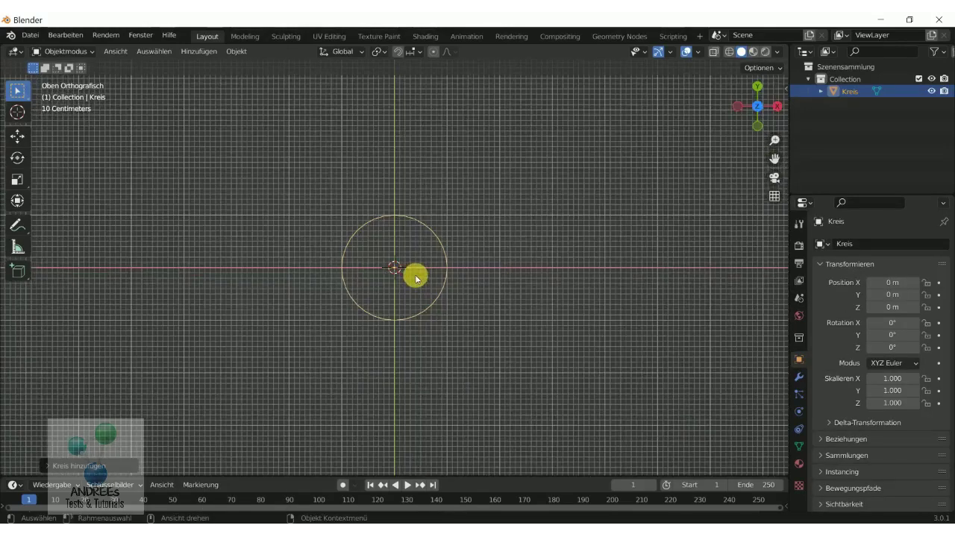
pyautogui.scroll(-1, 416, 279)
pyautogui.scroll(-1, 416, 279)
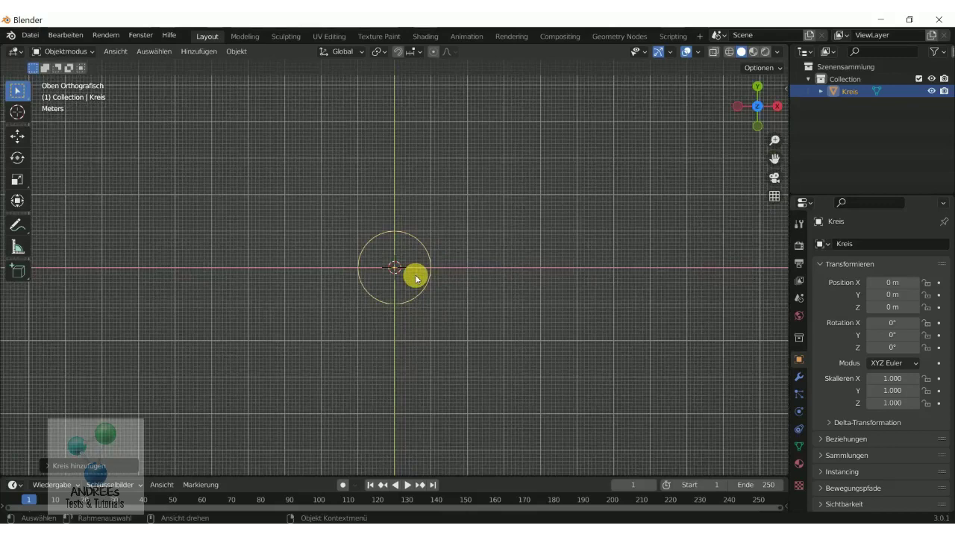
# Move the circle along X to about -5 m and bring up the empty object types
pyautogui.press('g')
pyautogui.press('x')
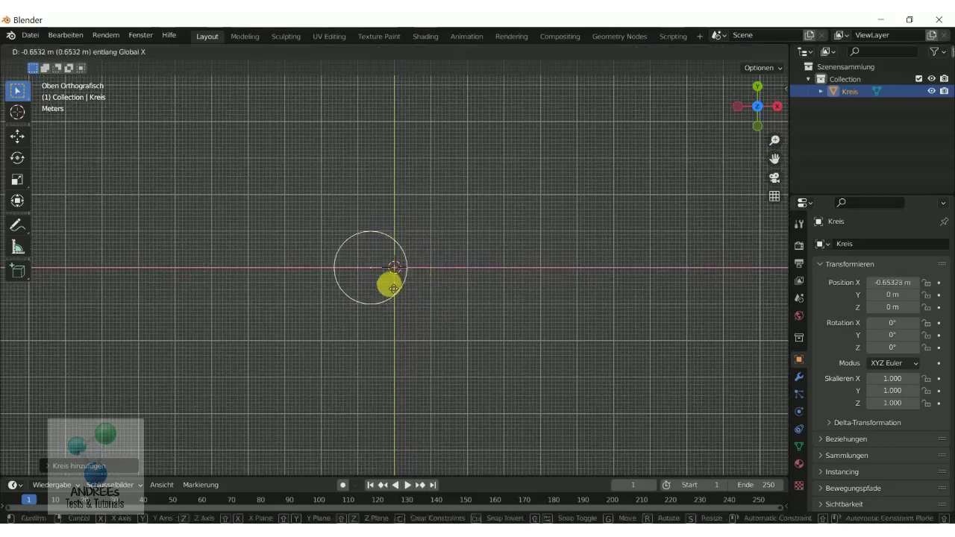
pyautogui.click(234, 311)
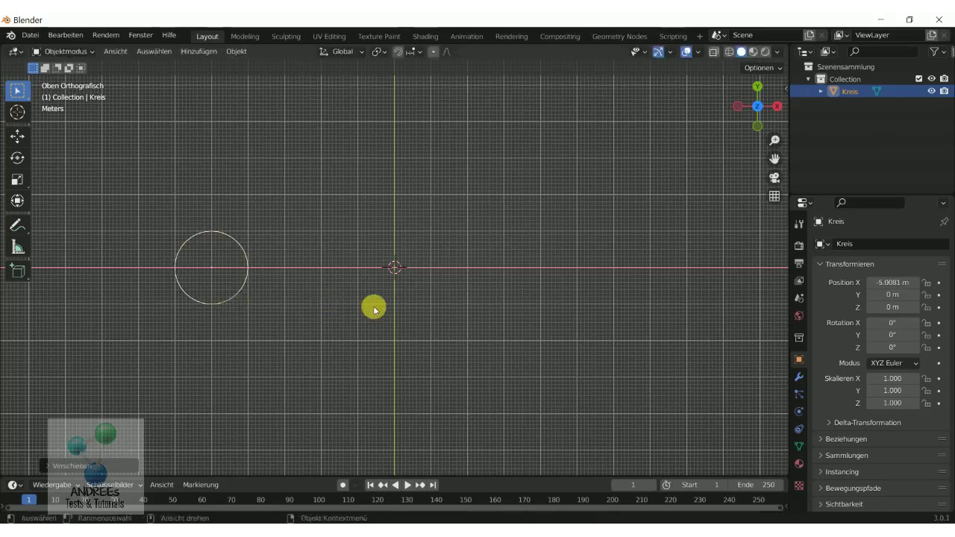
pyautogui.hotkey('shift', 'a')
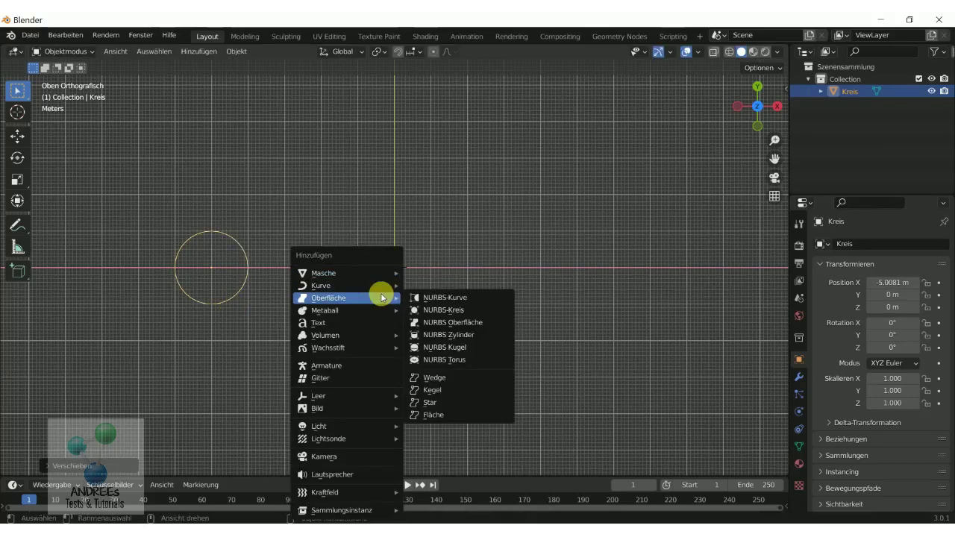
pyautogui.moveTo(347, 395)
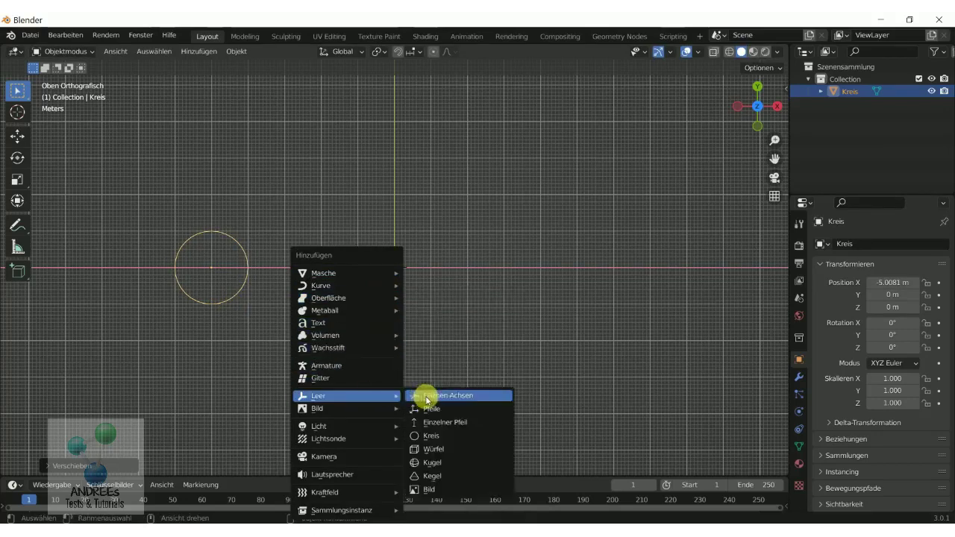
# Add a Leer plain-axes empty (Ebenen-Achsen) at the origin, then reselect the Kreis circle
pyautogui.click(427, 400)
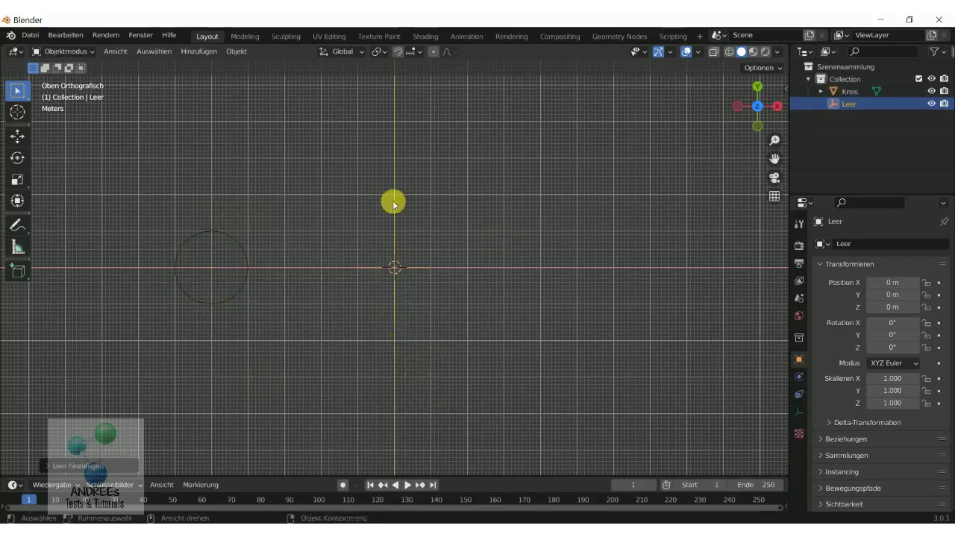
pyautogui.click(238, 263)
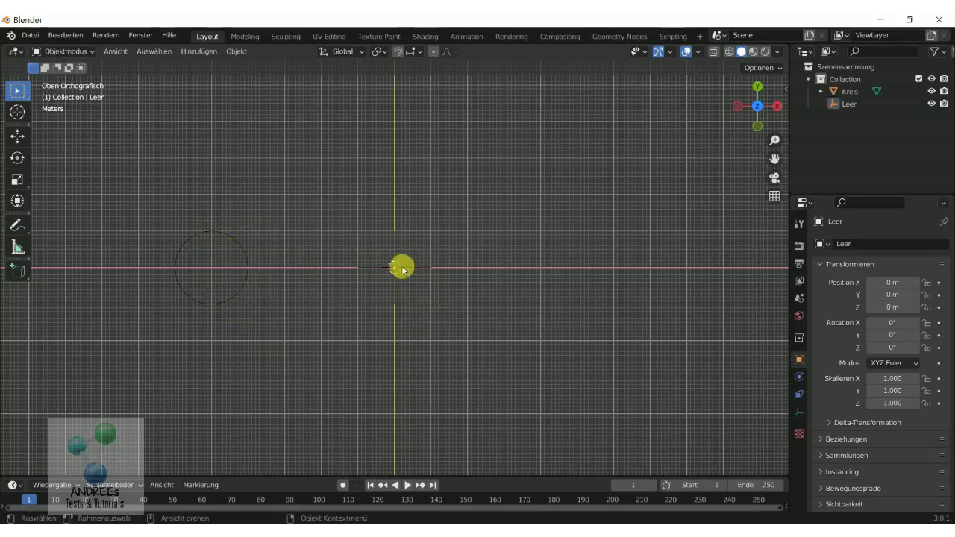
pyautogui.scroll(-1, 370, 250)
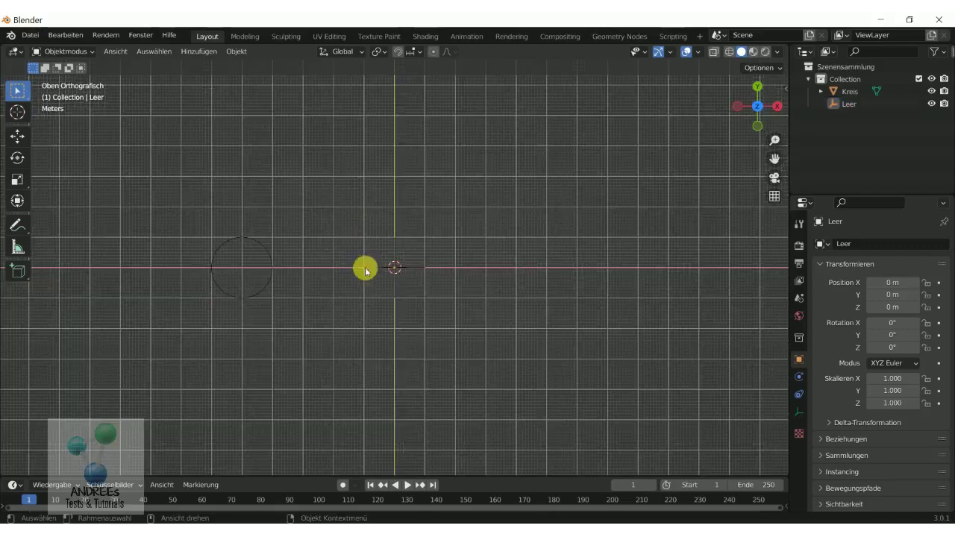
pyautogui.moveTo(377, 315); pyautogui.dragTo(380, 279, button='middle')
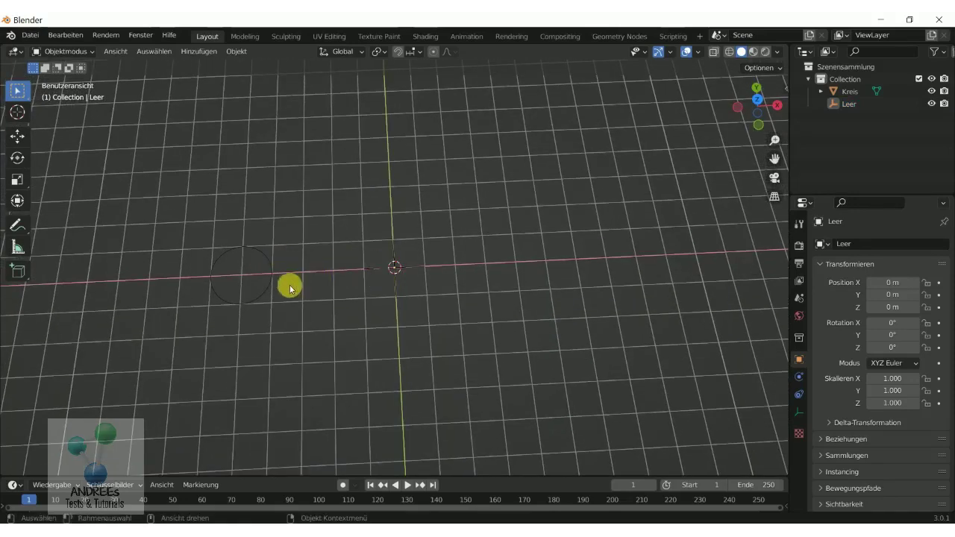
pyautogui.click(268, 293)
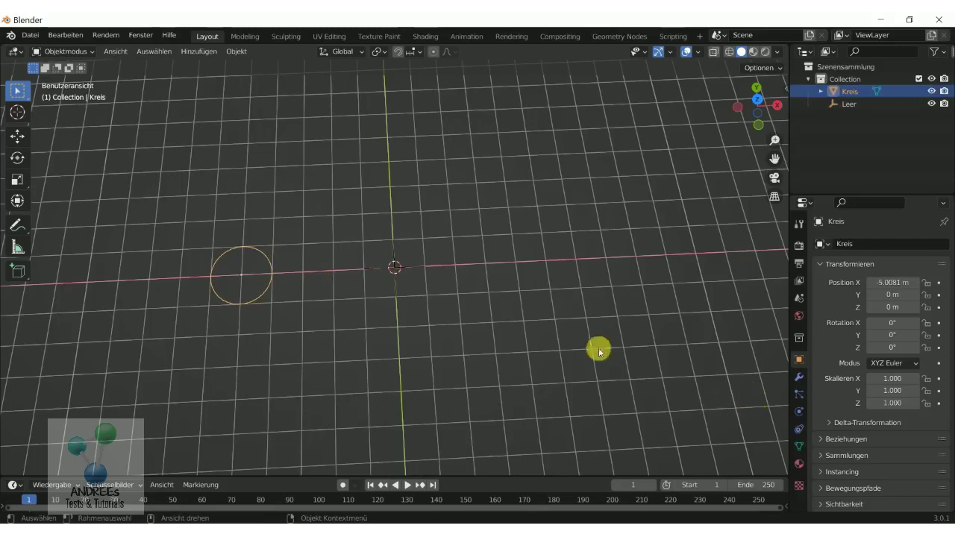
# Add a Screw (Schrauben) modifier to the circle
pyautogui.click(798, 377)
pyautogui.click(868, 246)
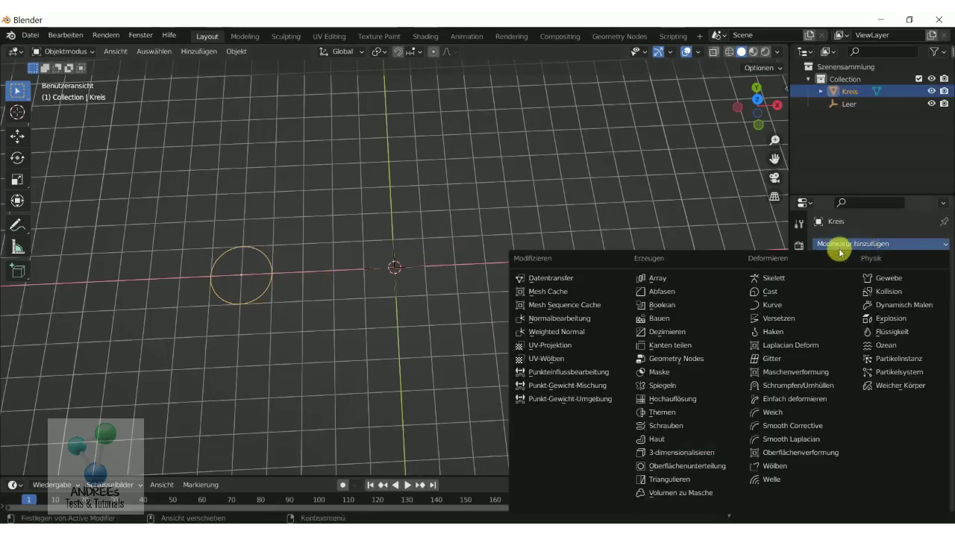
pyautogui.click(676, 426)
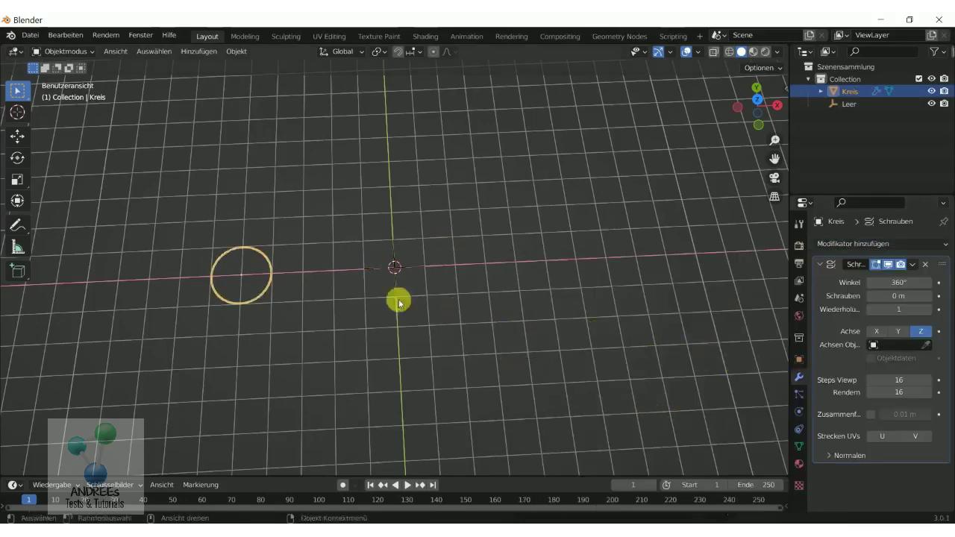
pyautogui.scroll(3, 325, 295)
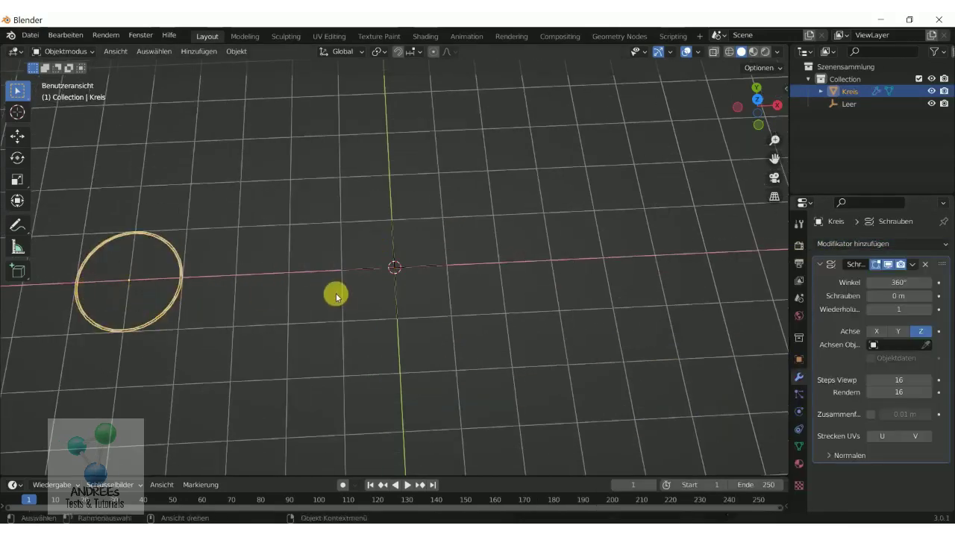
pyautogui.scroll(-2, 335, 294)
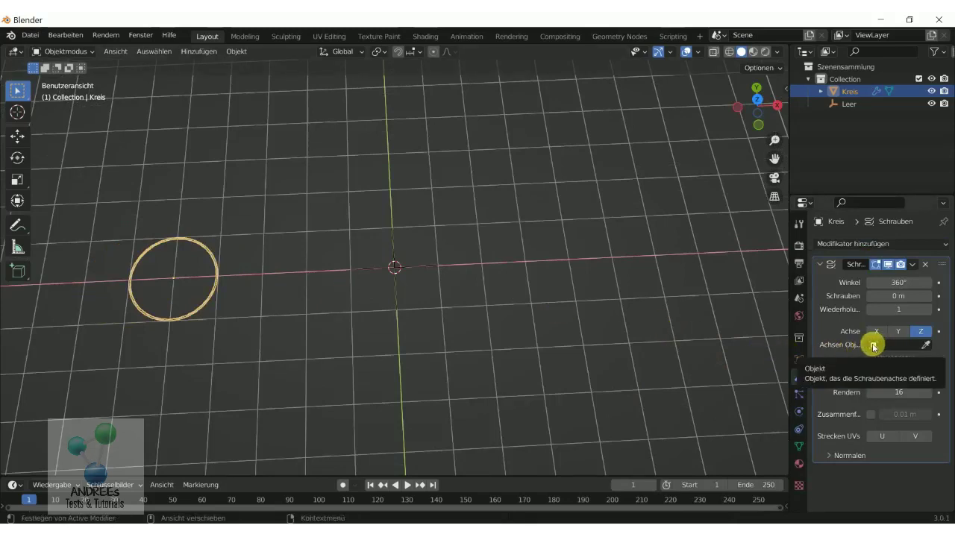
# Set the Screw modifier's axis object to Leer and its axis to Y
pyautogui.click(874, 346)
pyautogui.click(842, 365)
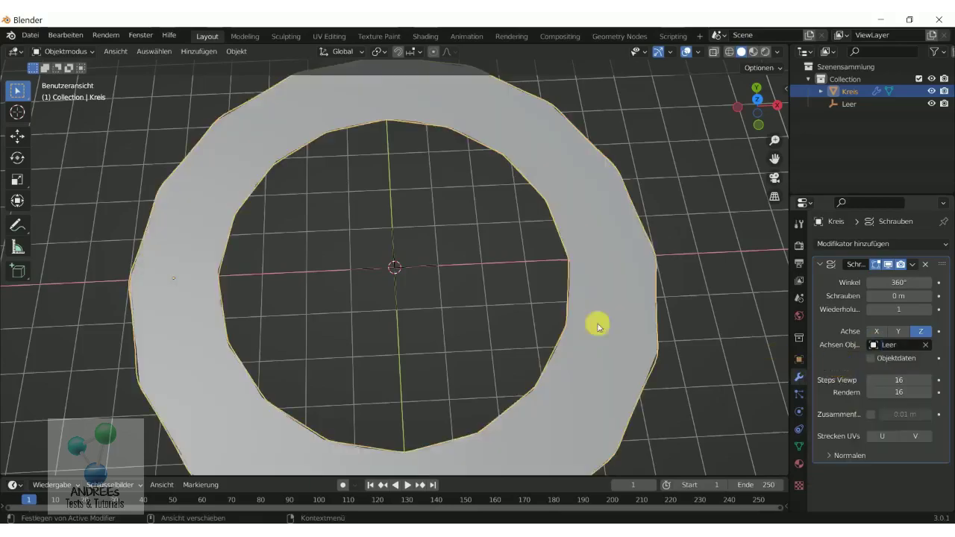
pyautogui.scroll(-1, 394, 292)
pyautogui.scroll(-2, 394, 292)
pyautogui.scroll(-1, 396, 294)
pyautogui.moveTo(396, 296)
pyautogui.mouseDown(button='middle')
pyautogui.moveTo(410, 208)
pyautogui.moveTo(411, 245)
pyautogui.mouseUp(button='middle')
pyautogui.click(900, 332)
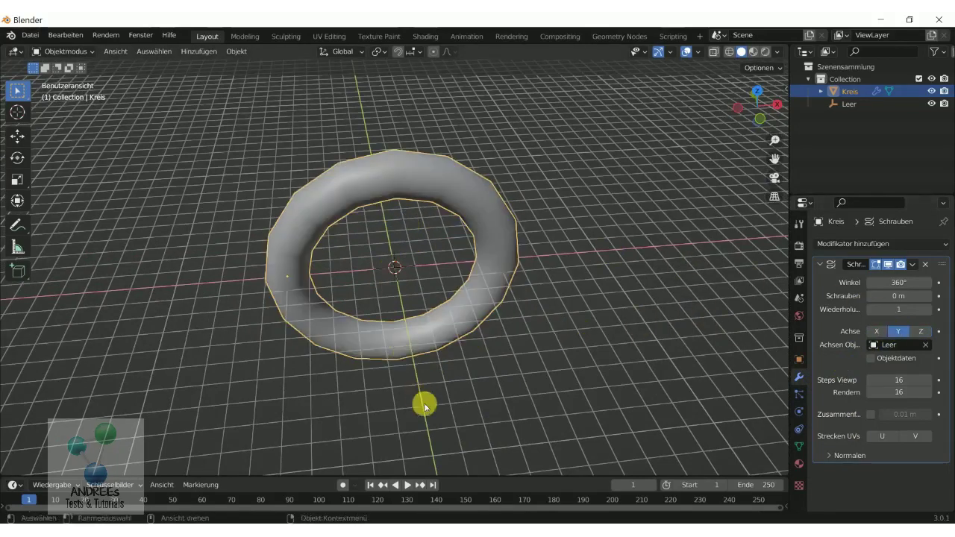
# Raise the Screw iterations to 3 and step the screw offset up to 4 m
pyautogui.moveTo(425, 403)
pyautogui.mouseDown(button='middle')
pyautogui.moveTo(469, 392)
pyautogui.moveTo(459, 379)
pyautogui.mouseUp(button='middle')
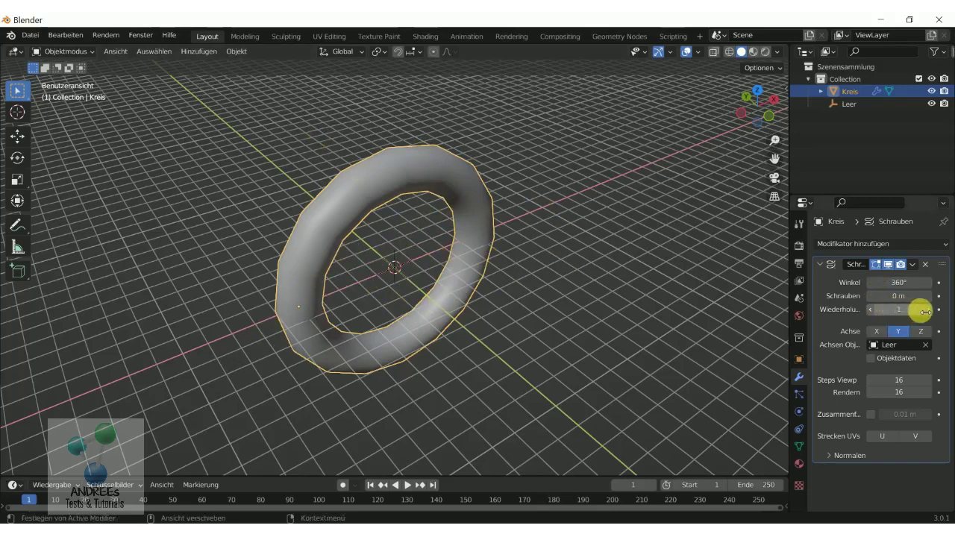
pyautogui.click(930, 310)
pyautogui.click(927, 308)
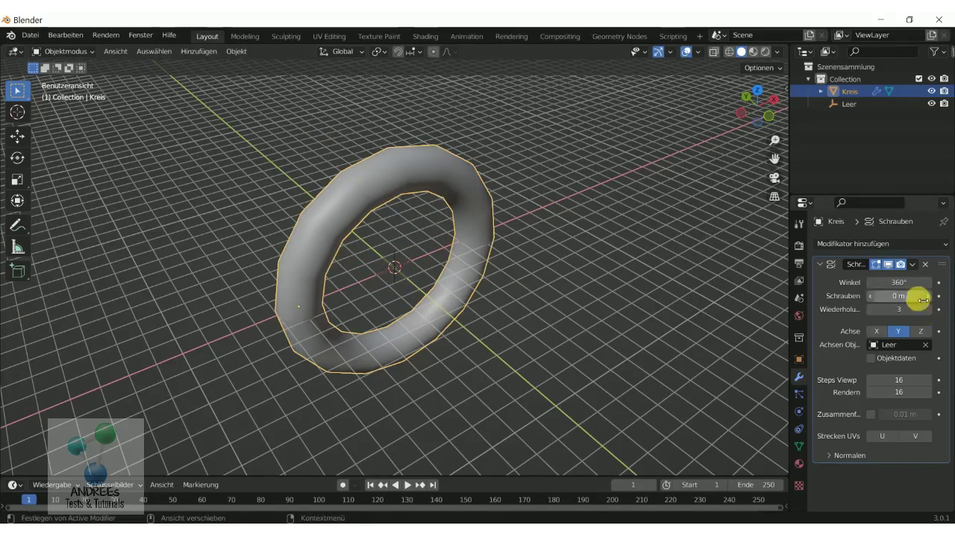
pyautogui.click(919, 297)
pyautogui.write('1')
pyautogui.press('Return')
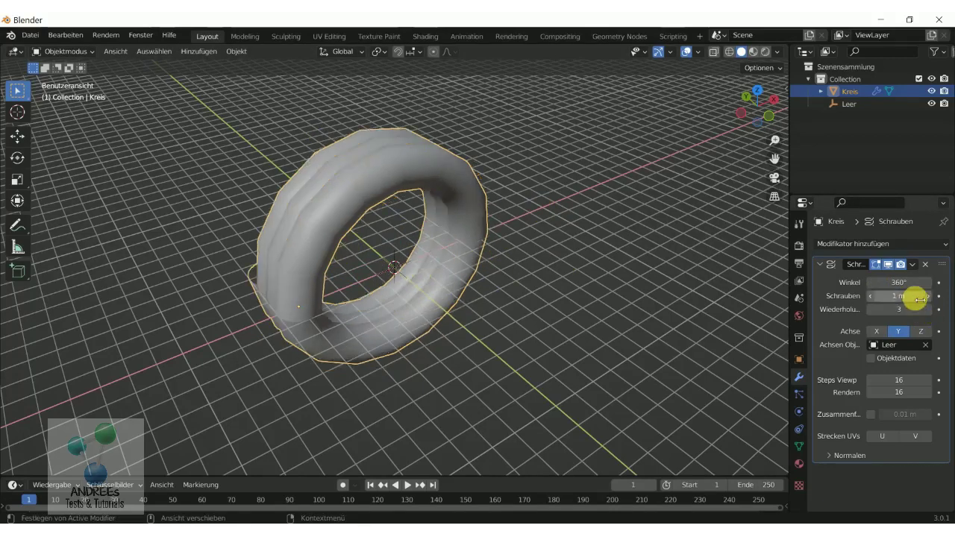
pyautogui.click(919, 299)
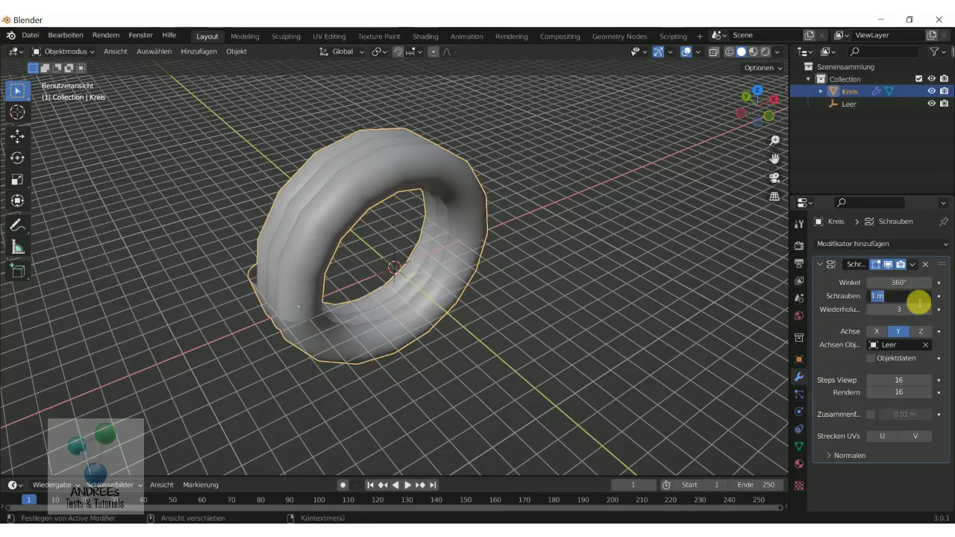
pyautogui.write('2')
pyautogui.press('Return')
pyautogui.click(919, 299)
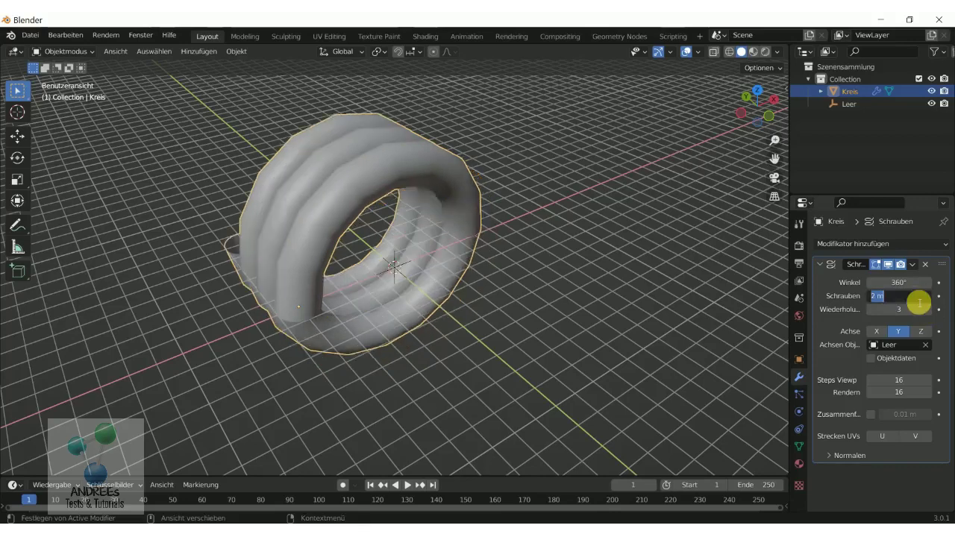
pyautogui.write('3')
pyautogui.press('Return')
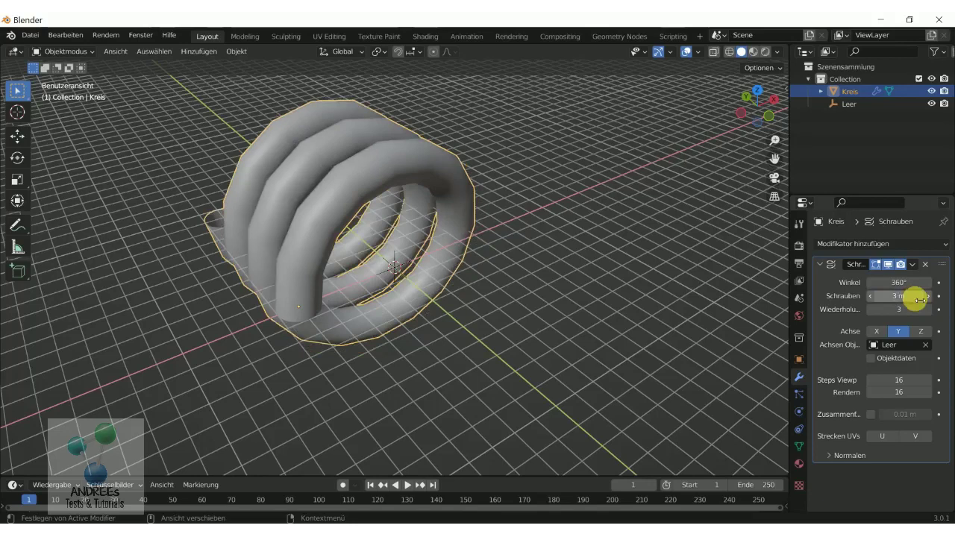
pyautogui.click(915, 303)
pyautogui.write('4')
pyautogui.press('Return')
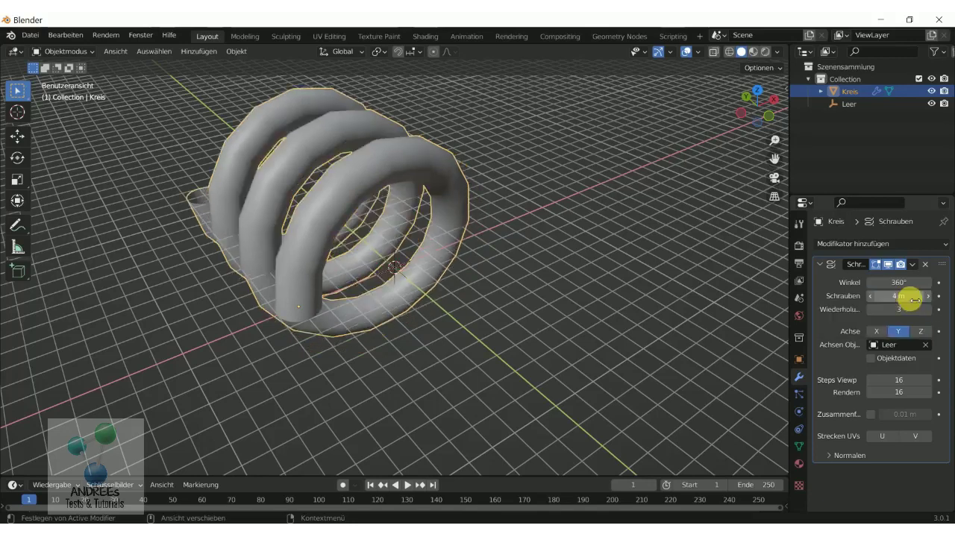
# Raise the Screw iterations (Wiederholungen) to 12 to lengthen the coil
pyautogui.moveTo(922, 309); pyautogui.dragTo(952, 309)
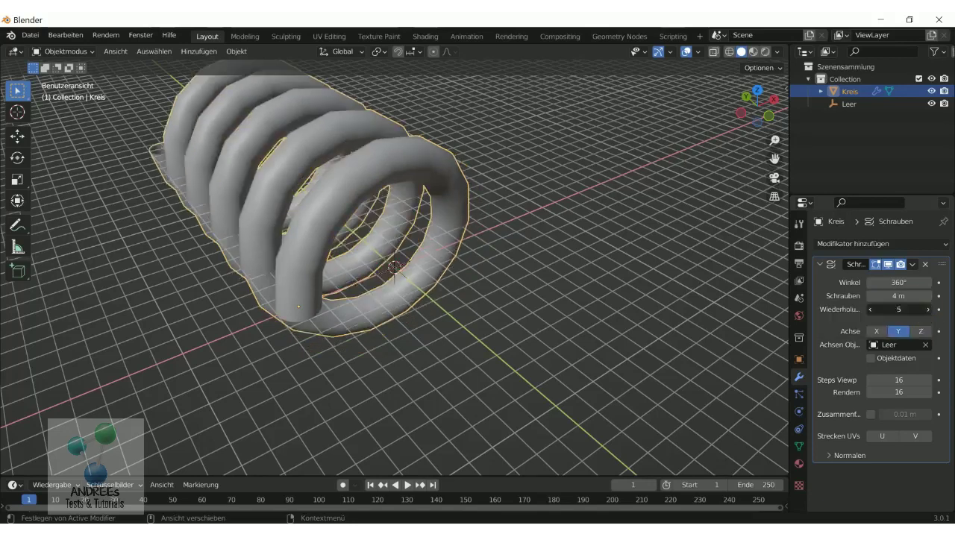
pyautogui.moveTo(572, 371); pyautogui.dragTo(581, 407, button='middle')
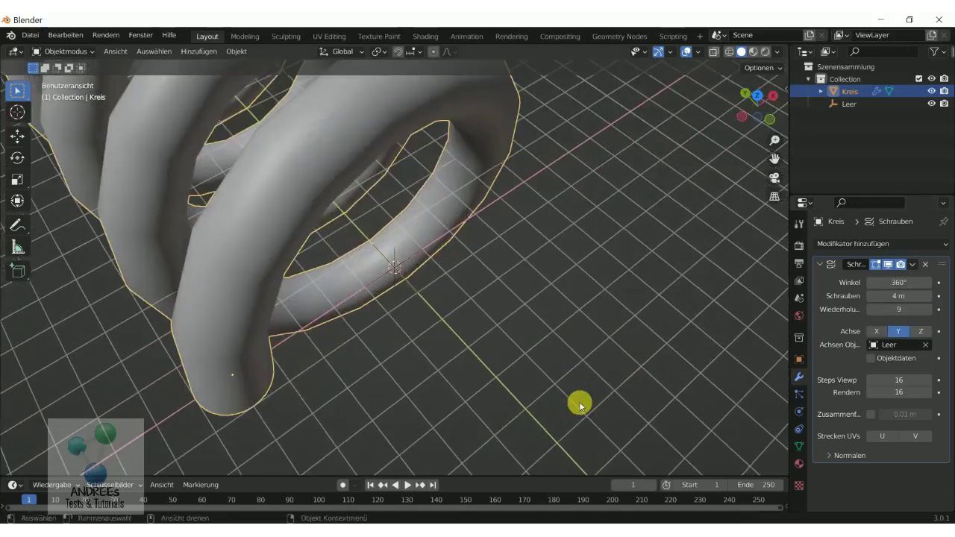
pyautogui.scroll(-3, 581, 407)
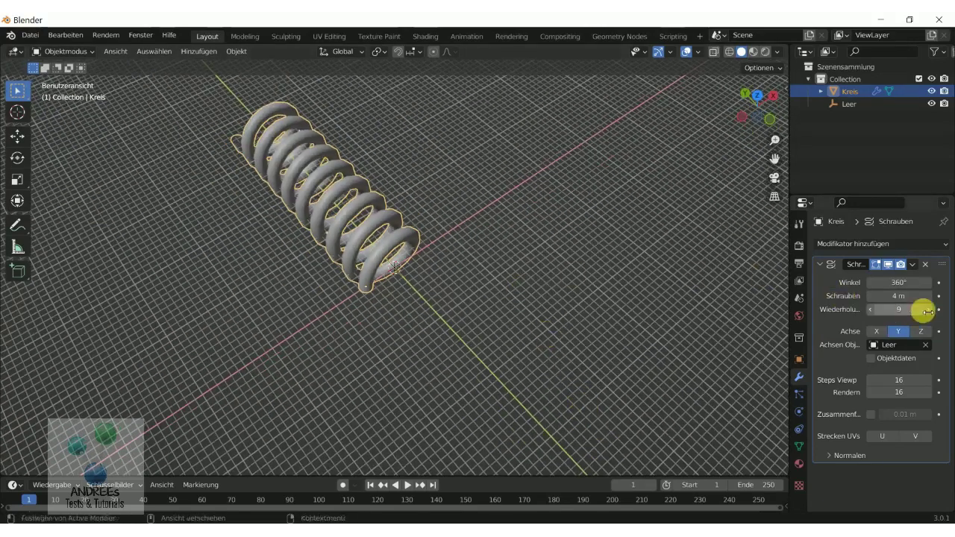
pyautogui.moveTo(923, 309); pyautogui.dragTo(942, 309)
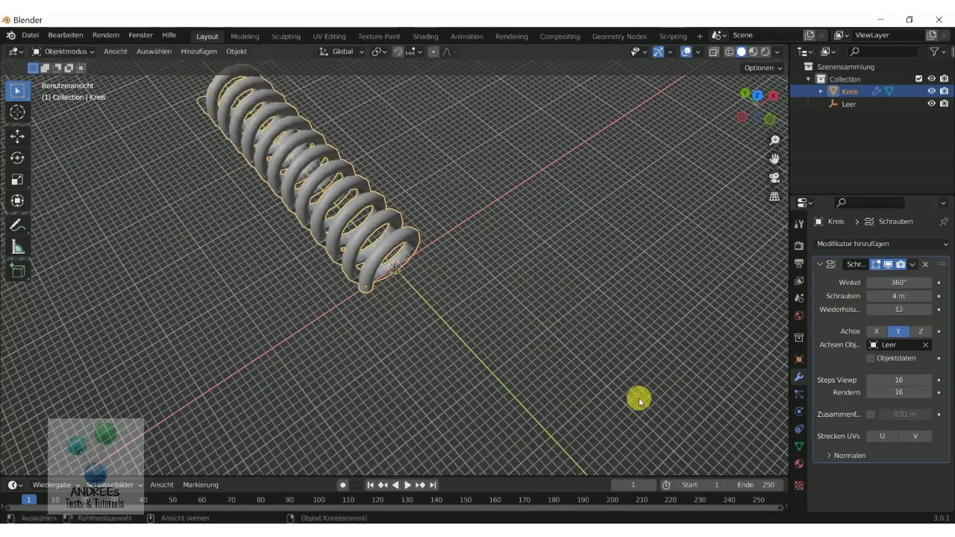
pyautogui.scroll(-2, 638, 399)
pyautogui.scroll(2, 448, 211)
pyautogui.scroll(2, 448, 210)
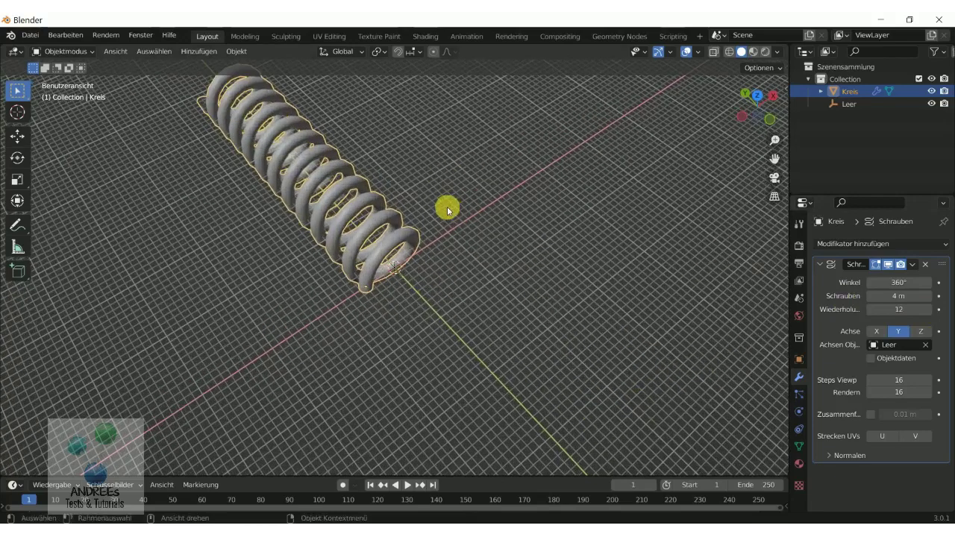
# In Edit Mode, scale the circle profile down to about 0.5465
pyautogui.click(82, 53)
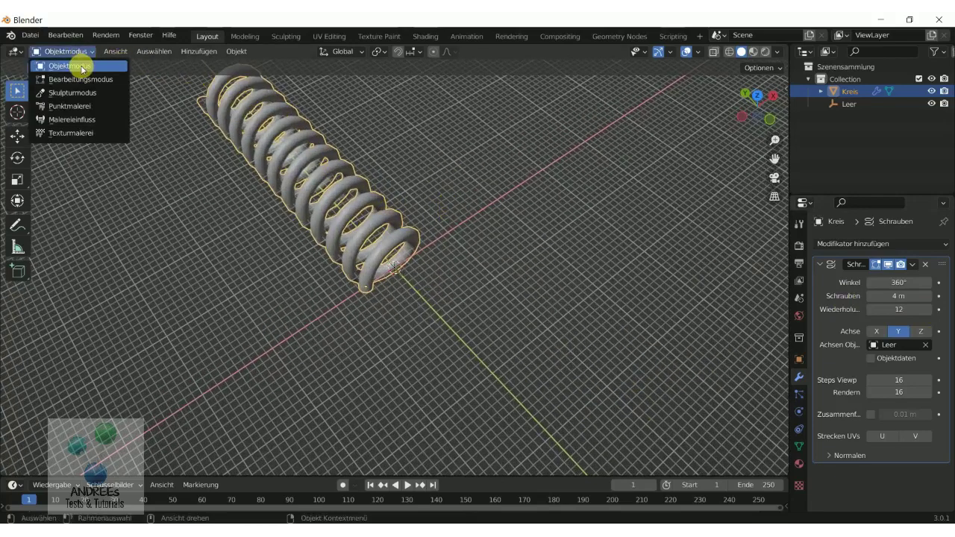
pyautogui.click(83, 78)
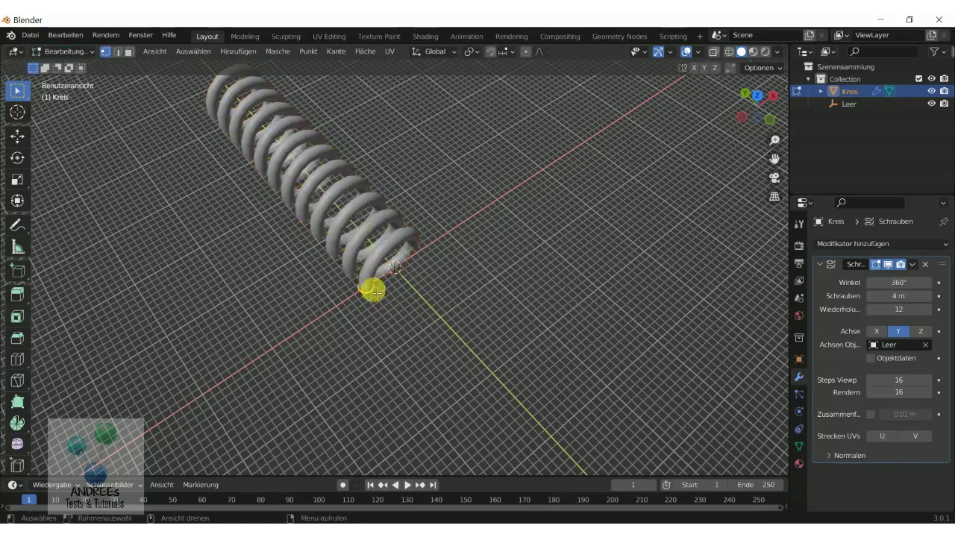
pyautogui.scroll(2, 377, 303)
pyautogui.press('s')
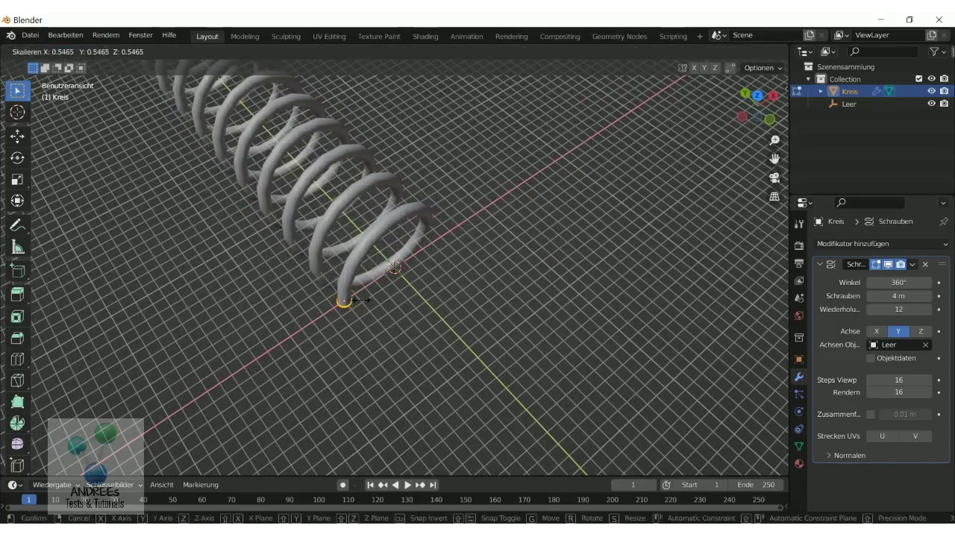
pyautogui.click(359, 300)
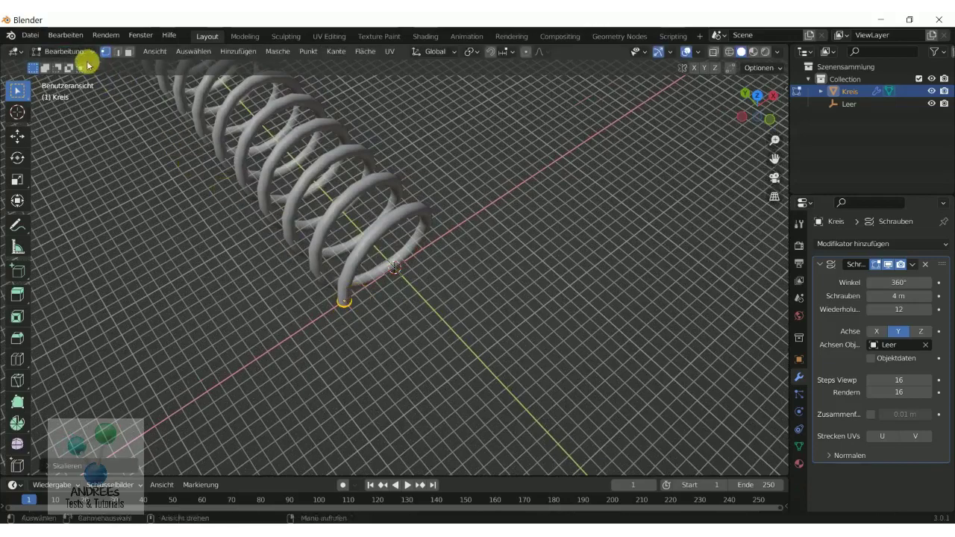
# Return to Object Mode and deselect the spring
pyautogui.click(73, 53)
pyautogui.click(69, 66)
pyautogui.scroll(-2, 550, 426)
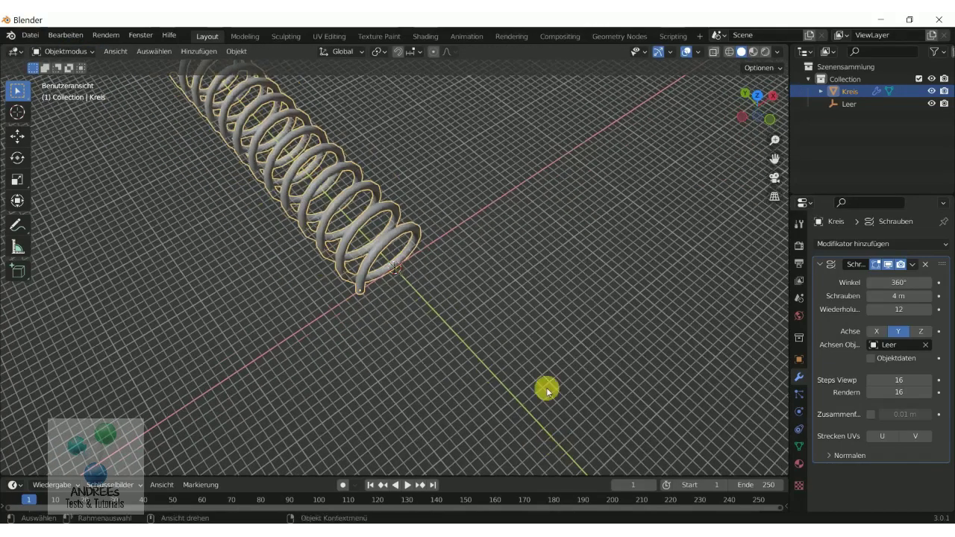
pyautogui.scroll(-2, 522, 358)
pyautogui.click(392, 179)
pyautogui.scroll(2, 394, 202)
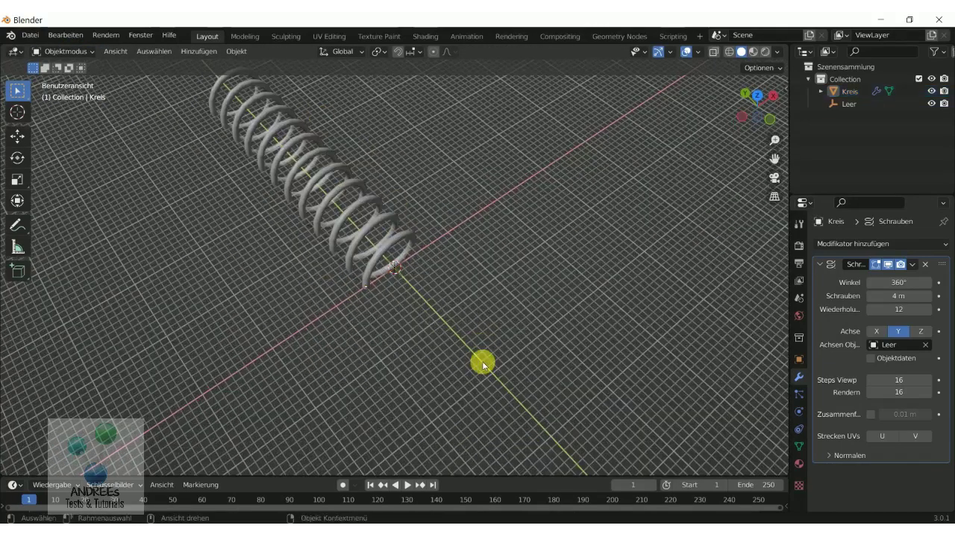
pyautogui.scroll(2, 485, 369)
pyautogui.scroll(-2, 478, 359)
pyautogui.scroll(1, 339, 131)
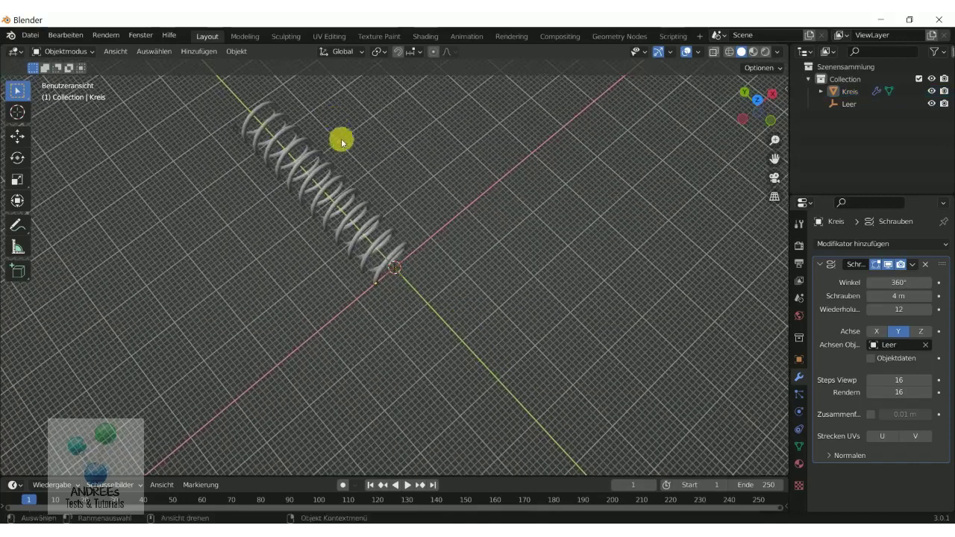
pyautogui.scroll(-1, 434, 345)
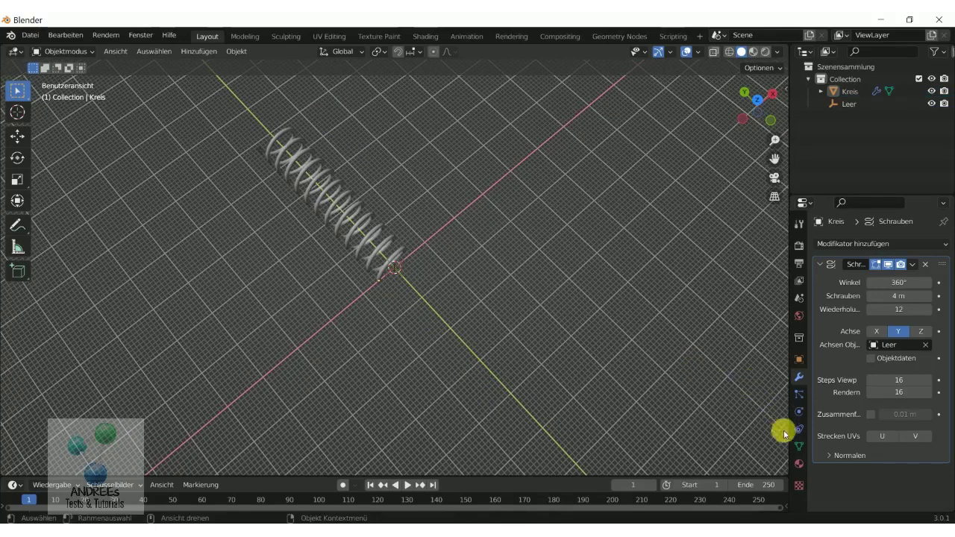
# Box-select the spring and empty and apply Weich schattieren smooth shading
pyautogui.click(798, 463)
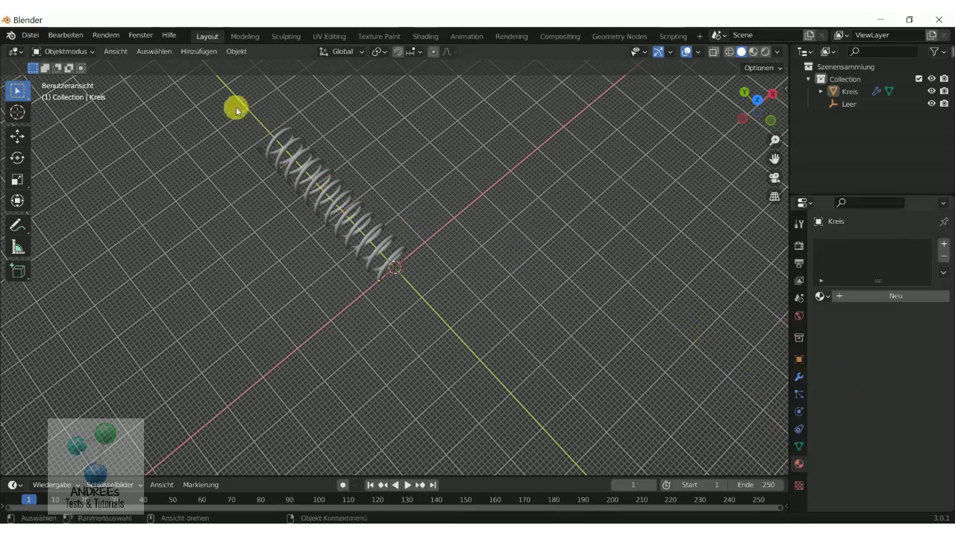
pyautogui.moveTo(232, 106); pyautogui.dragTo(407, 279)
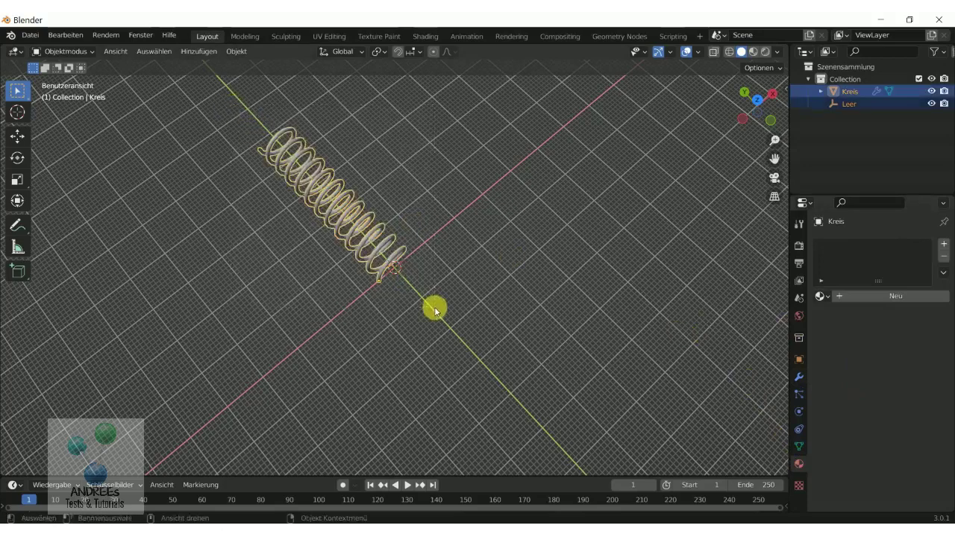
pyautogui.rightClick(386, 240)
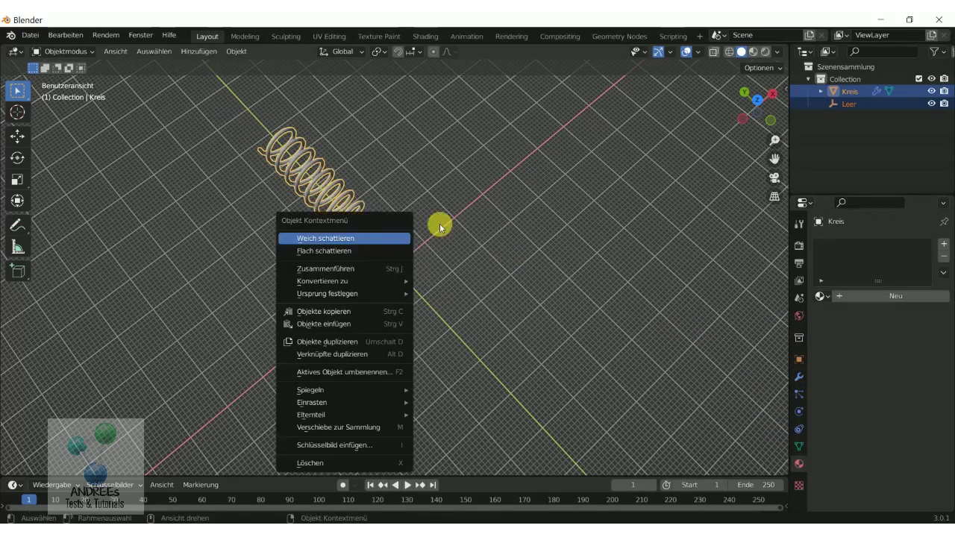
pyautogui.click(387, 239)
# Convert the spring to a mesh via Konvertieren zu > Masche, then deselect all
pyautogui.rightClick(388, 239)
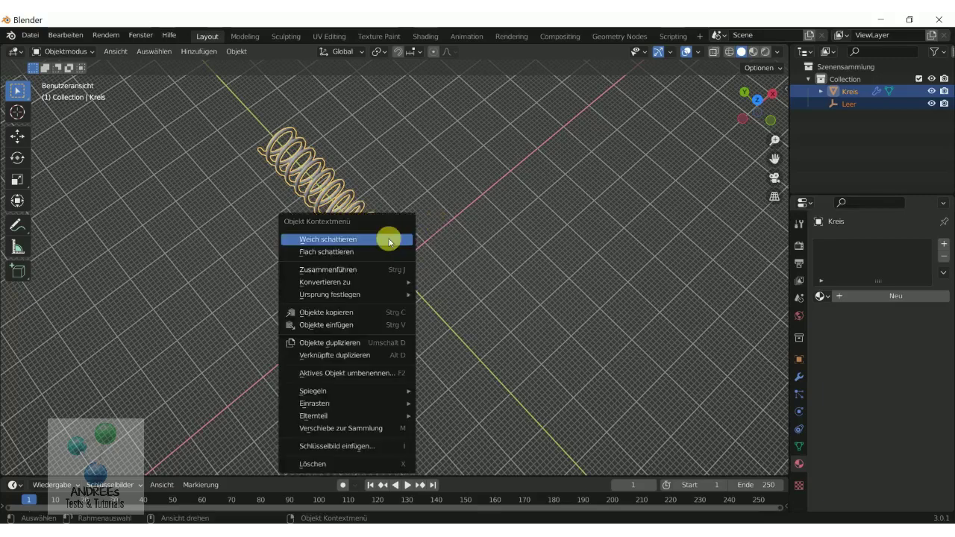
pyautogui.moveTo(322, 281)
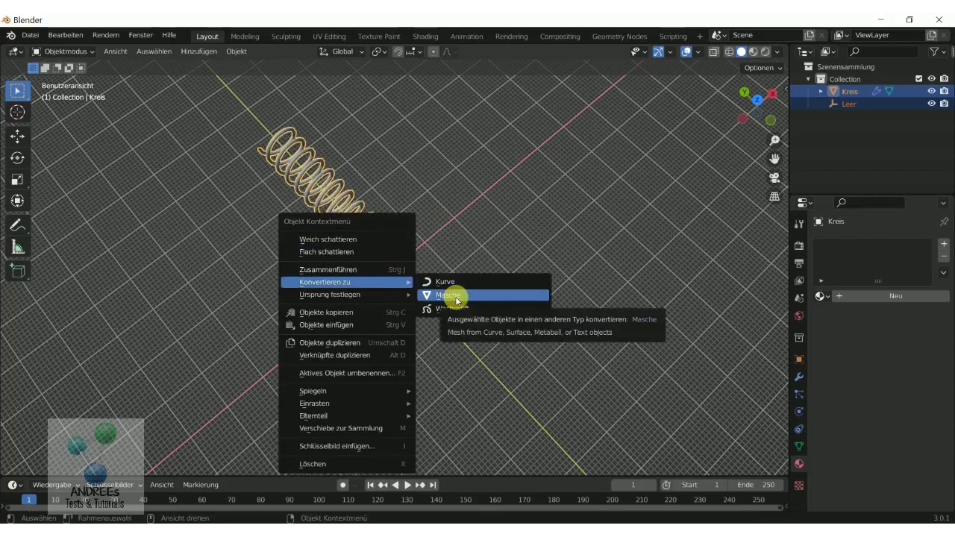
pyautogui.click(456, 297)
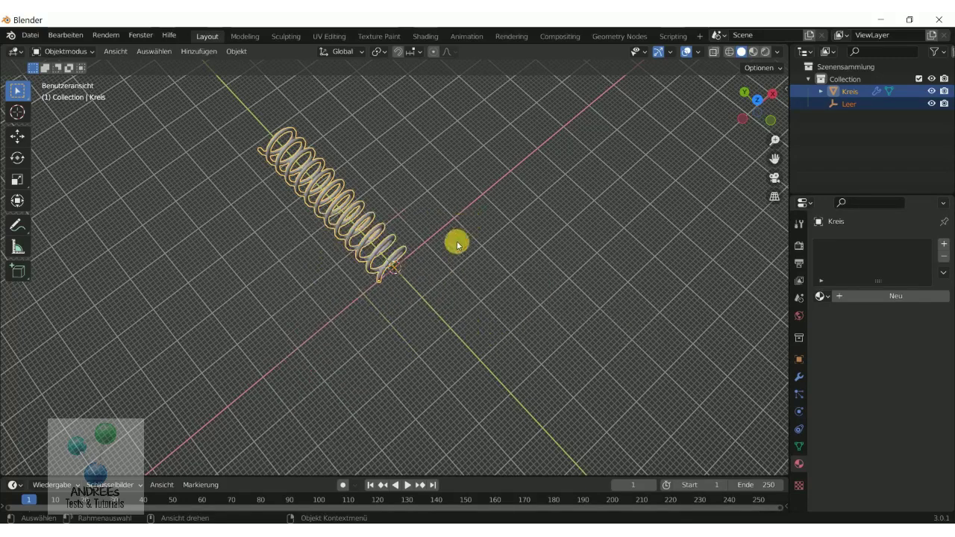
pyautogui.click(388, 193)
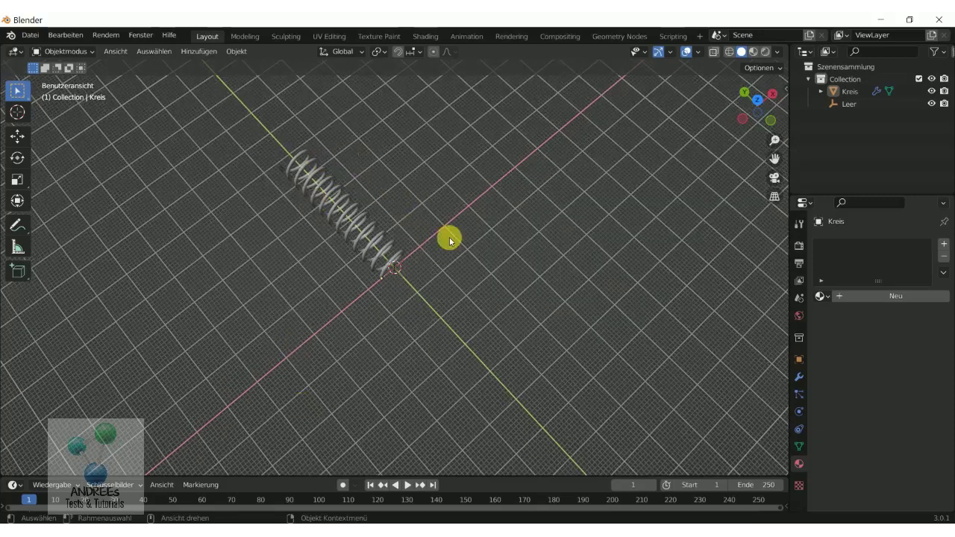
# Add a Bezier curve and scale it up about 61 times beside the spring
pyautogui.hotkey('shift', 'a')
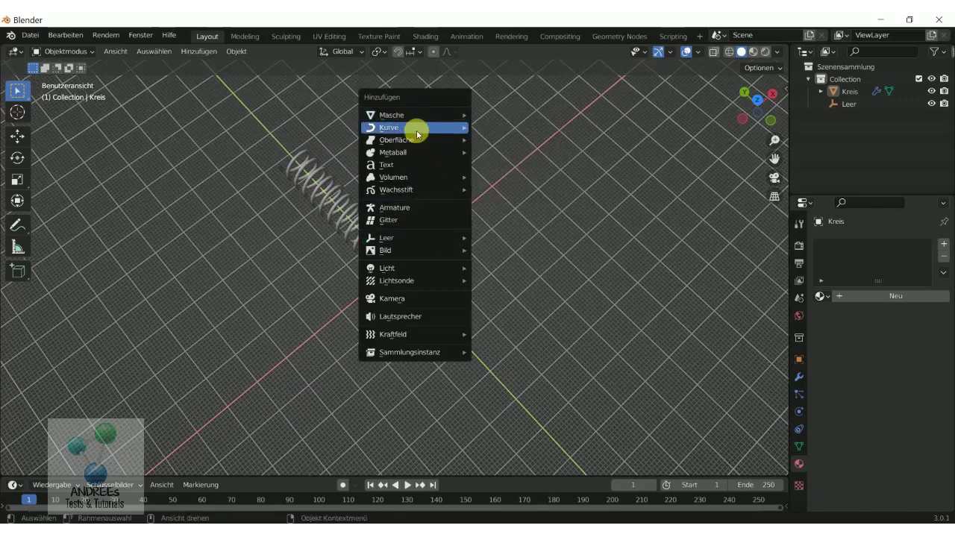
pyautogui.moveTo(415, 127)
pyautogui.click(495, 129)
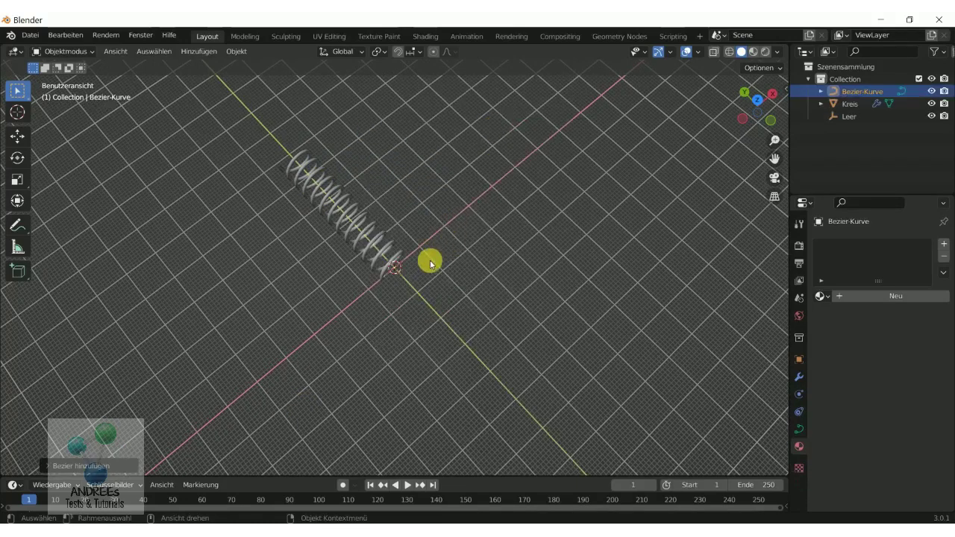
pyautogui.press('s')
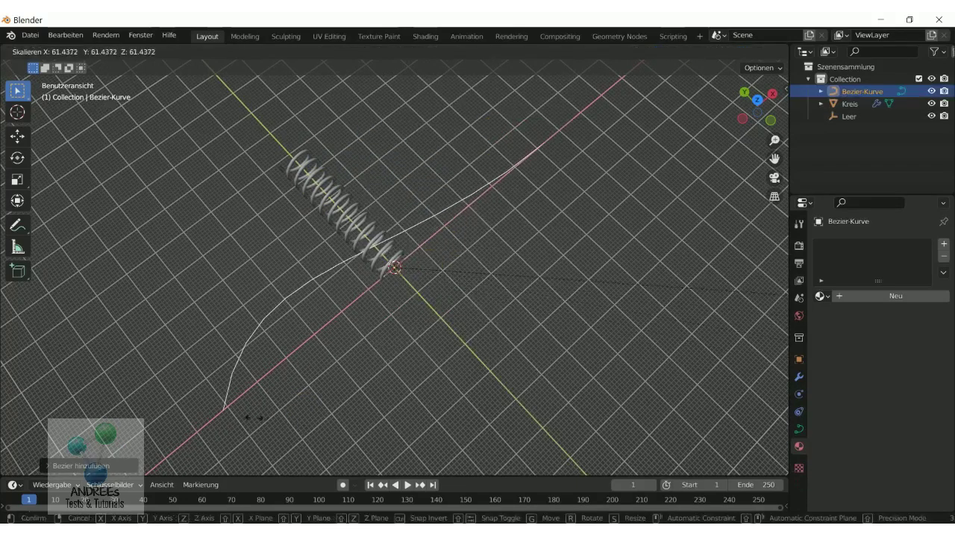
pyautogui.click(390, 418)
pyautogui.moveTo(403, 322); pyautogui.dragTo(412, 311, button='middle')
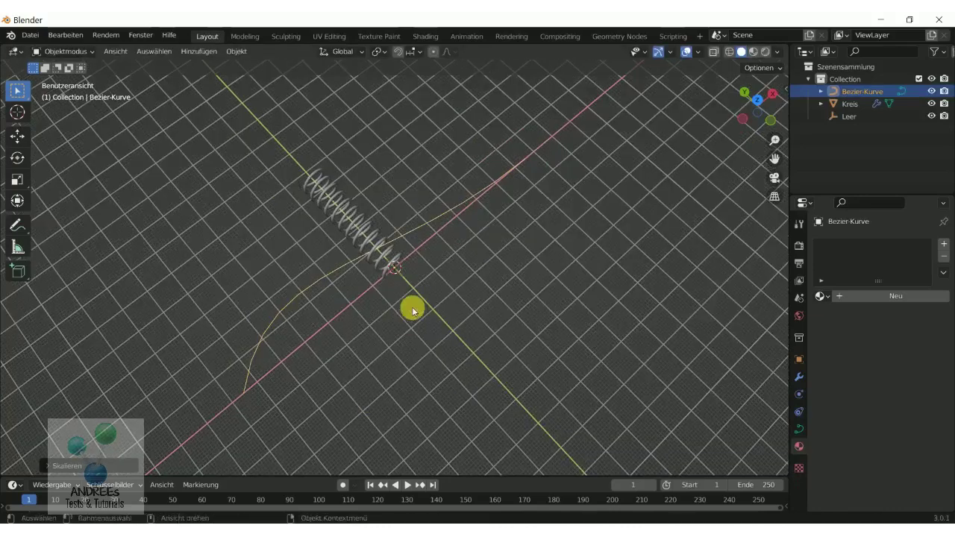
pyautogui.click(374, 233)
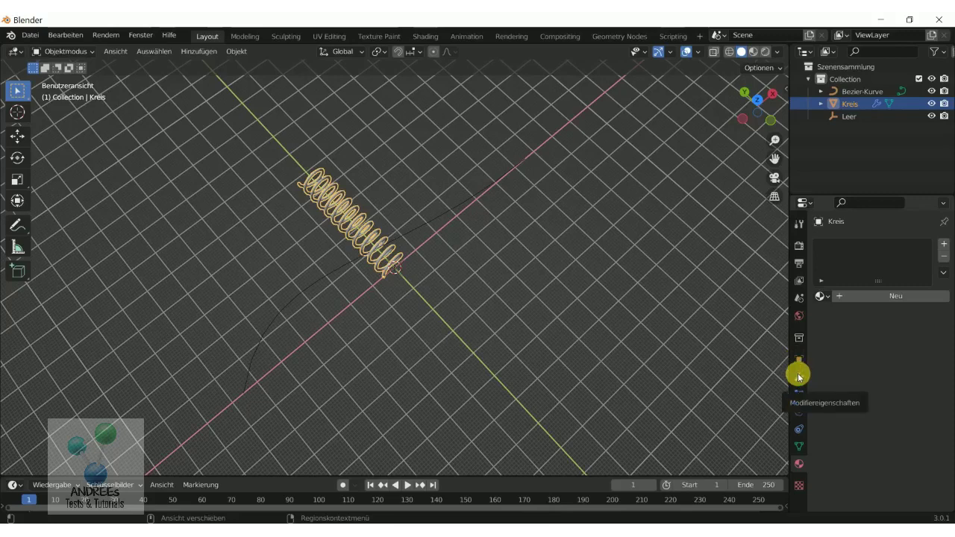
# Add a Curve modifier to the spring
pyautogui.click(535, 310)
pyautogui.click(366, 226)
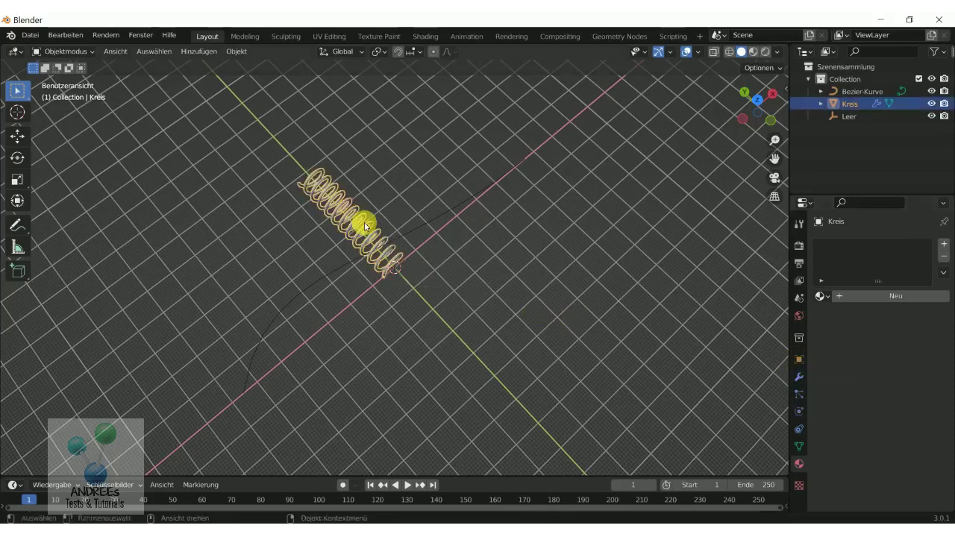
pyautogui.click(798, 376)
pyautogui.click(887, 244)
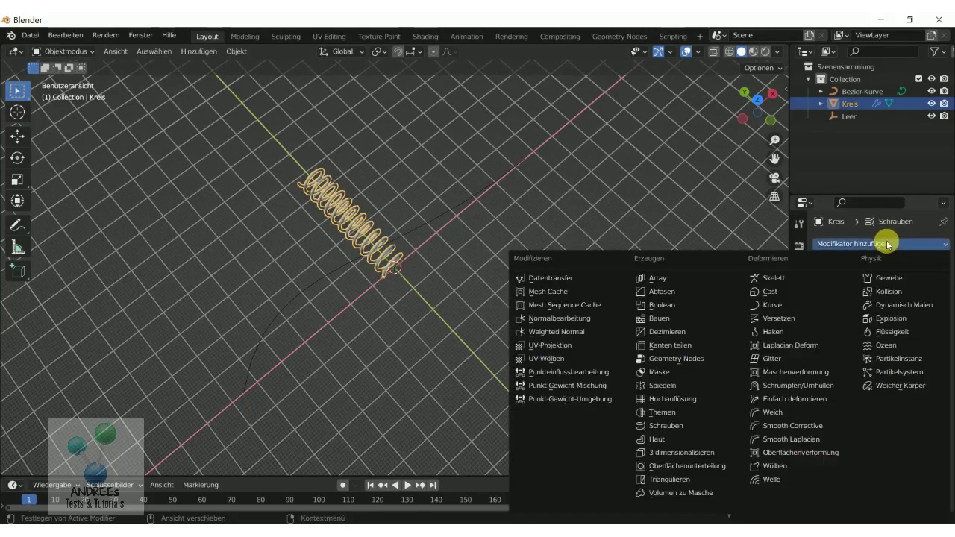
pyautogui.click(775, 304)
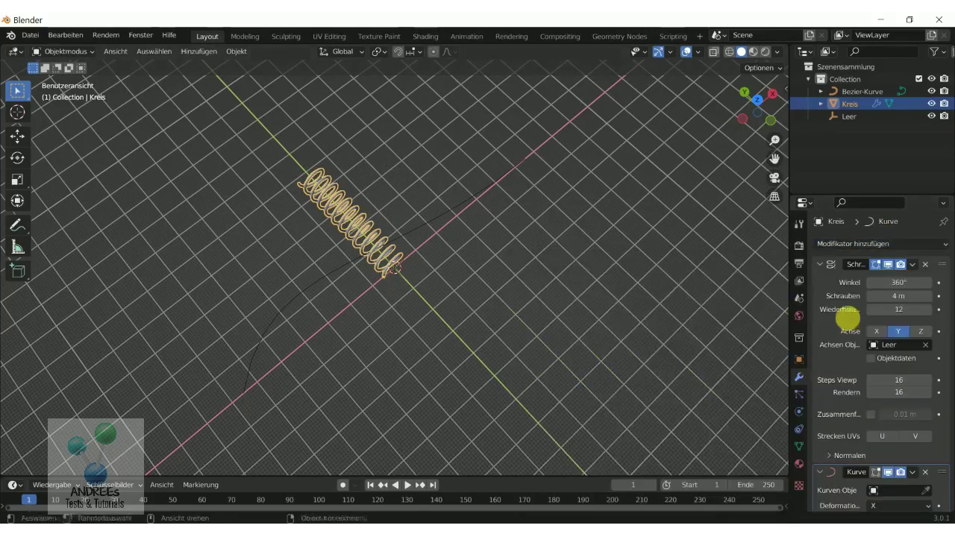
# Set the Curve modifier's object to Bezier-Kurve and its deformation axis to Y
pyautogui.scroll(-1, 909, 410)
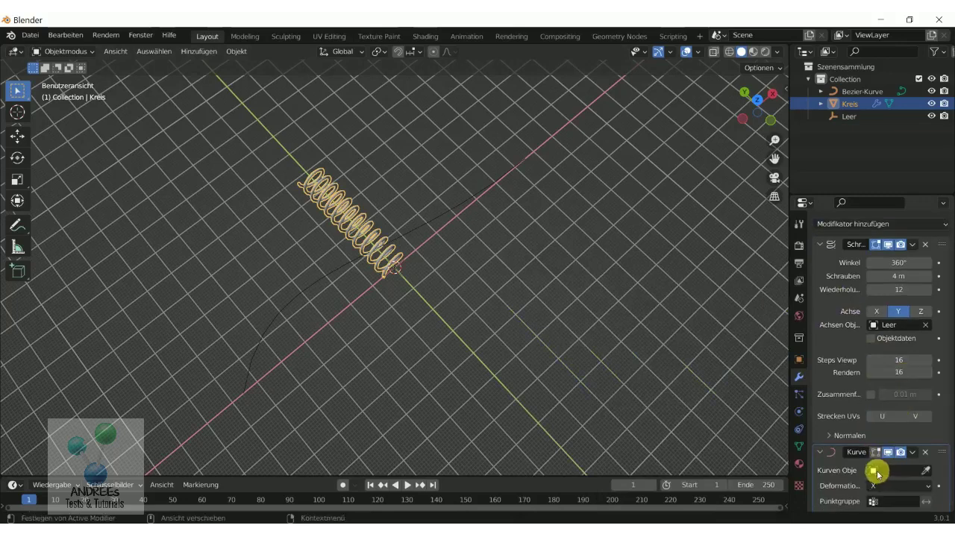
pyautogui.click(878, 473)
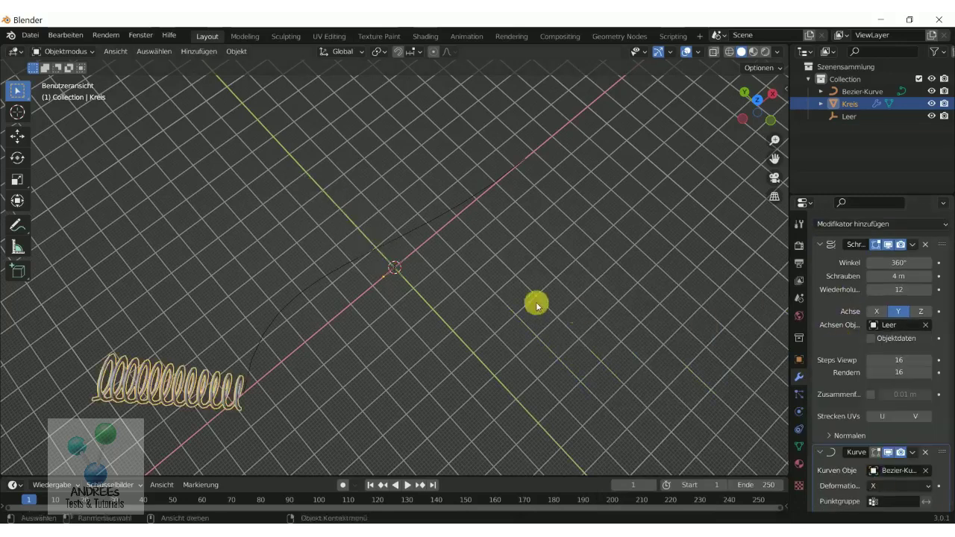
pyautogui.scroll(-1, 907, 441)
pyautogui.click(899, 486)
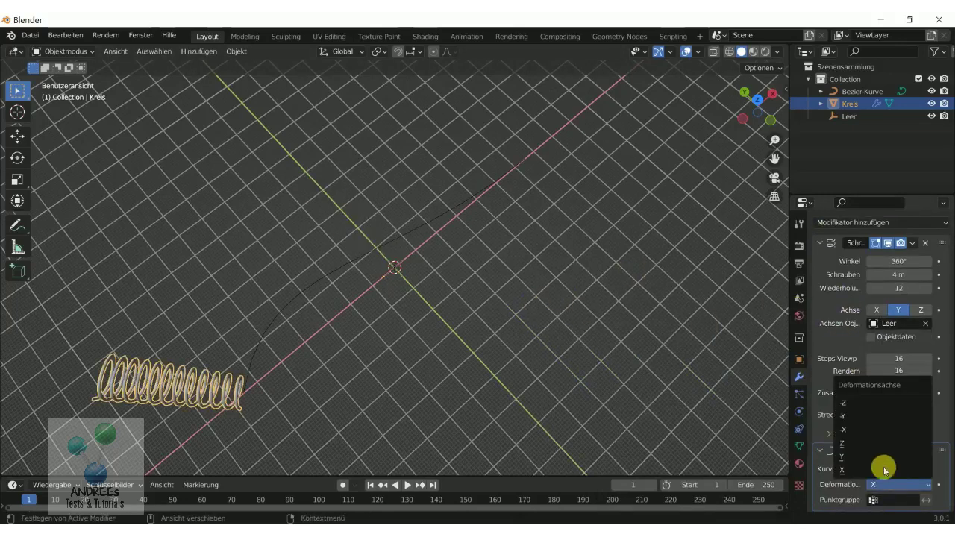
pyautogui.click(876, 453)
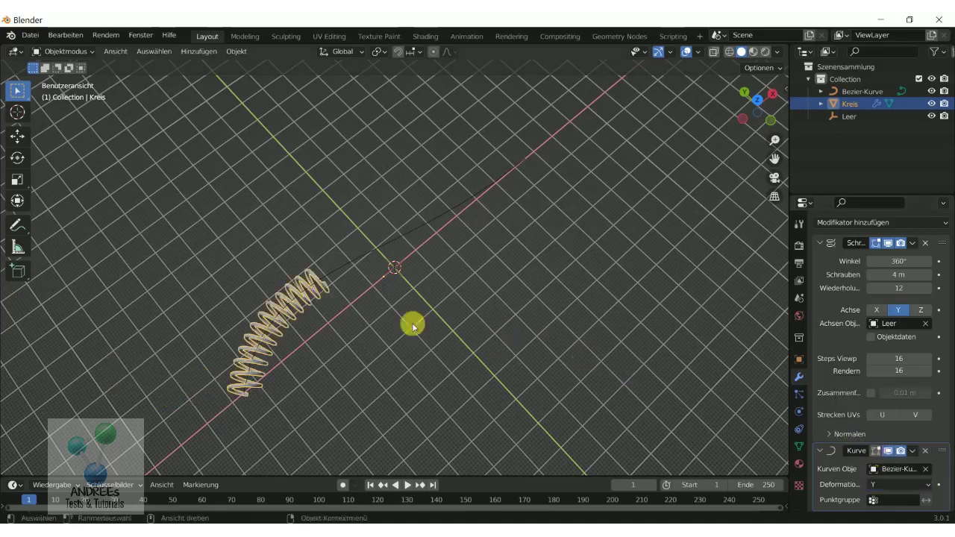
pyautogui.scroll(3, 336, 298)
pyautogui.scroll(-2, 447, 299)
# Set the Screw offset to 4.2 m and iterations to 23, then hide viewport overlays
pyautogui.click(407, 300)
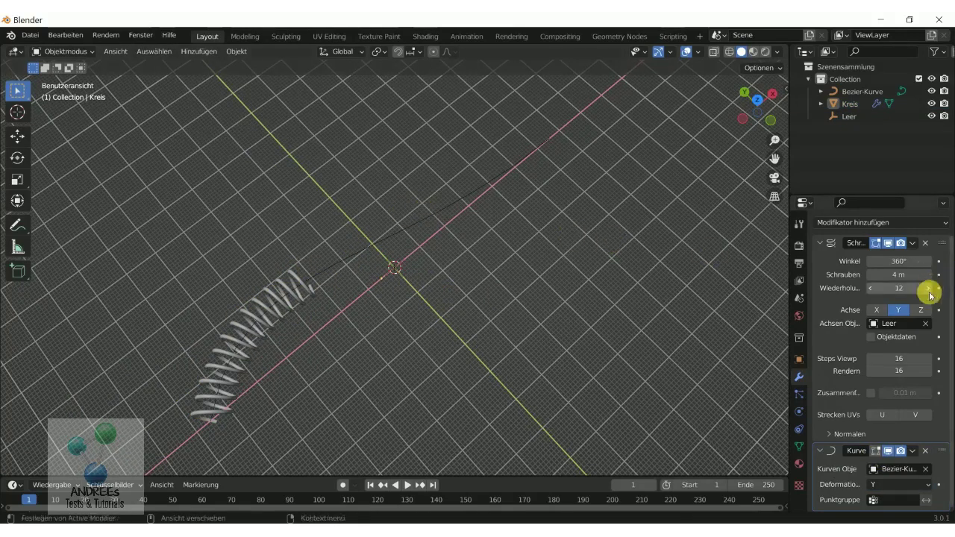
pyautogui.scroll(1, 933, 291)
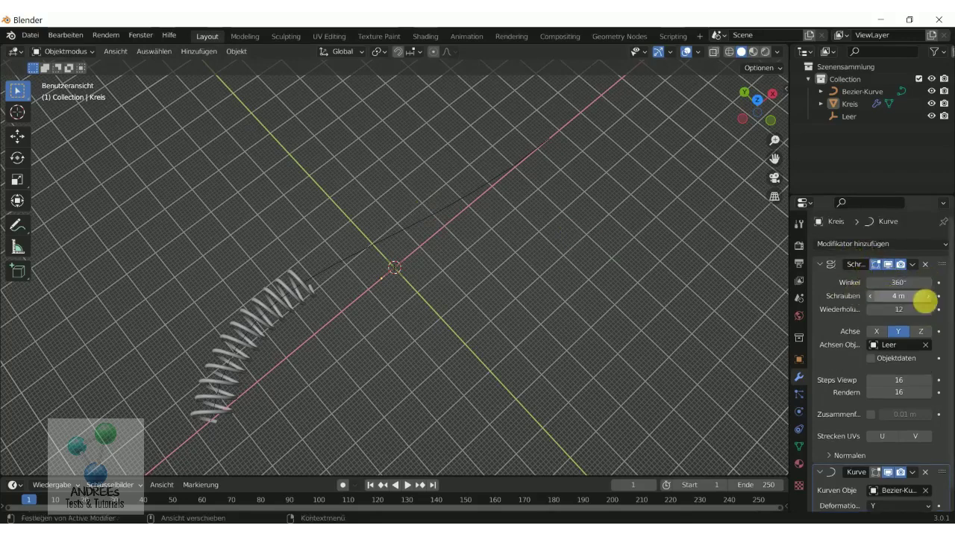
pyautogui.click(929, 297)
pyautogui.click(929, 297)
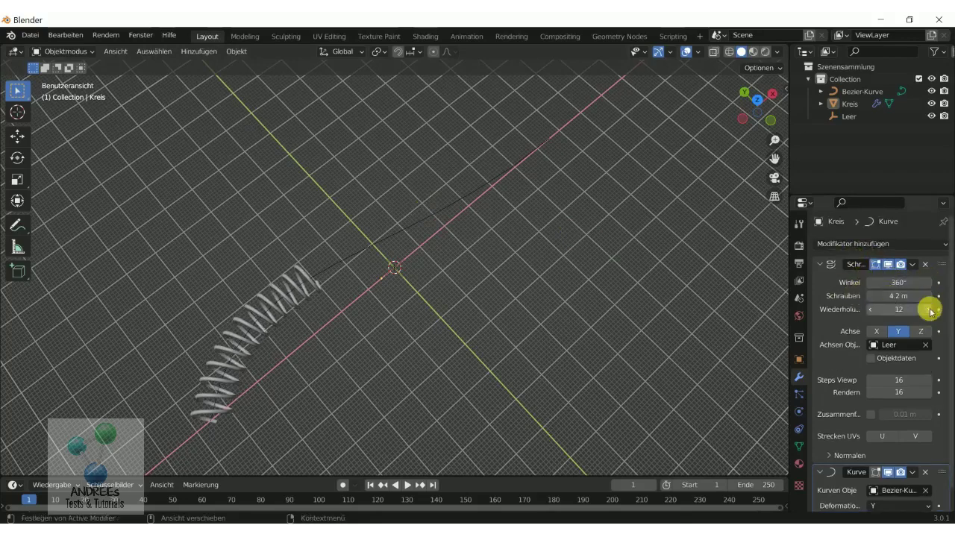
pyautogui.click(930, 310)
pyautogui.click(931, 310)
pyautogui.click(931, 310)
pyautogui.click(930, 309)
pyautogui.click(931, 310)
pyautogui.click(931, 309)
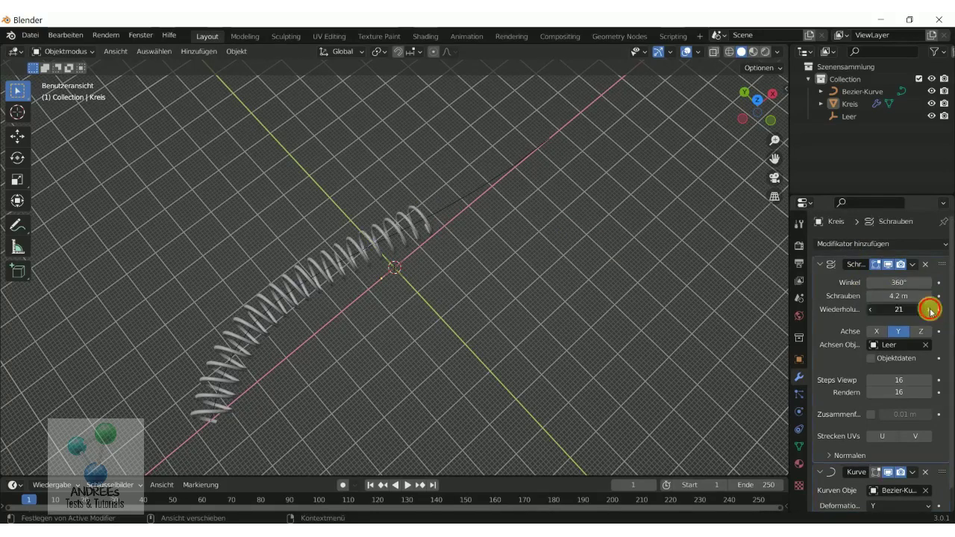
pyautogui.click(931, 309)
pyautogui.click(931, 310)
pyautogui.click(687, 51)
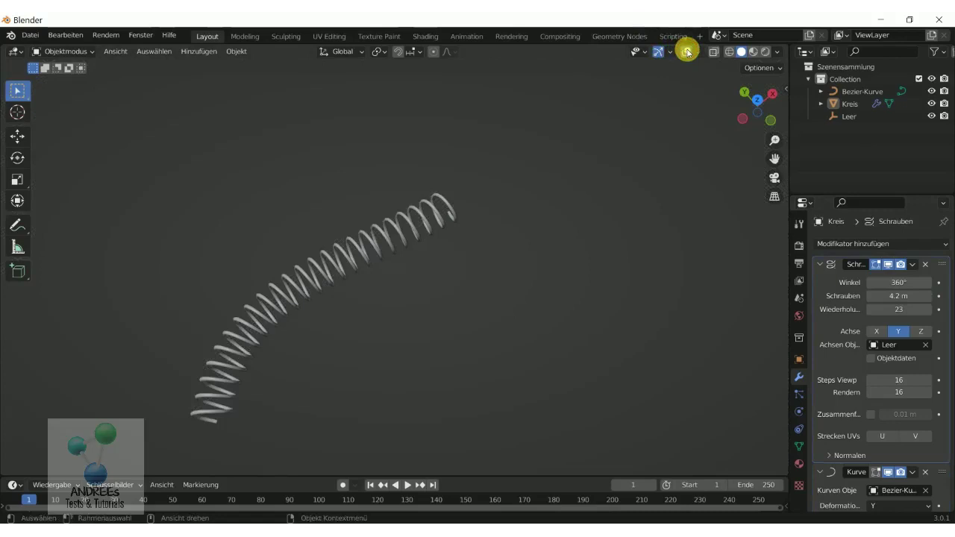
# Zoom out slightly and switch viewport overlays back on around the 23-turn spring
pyautogui.scroll(-1, 440, 232)
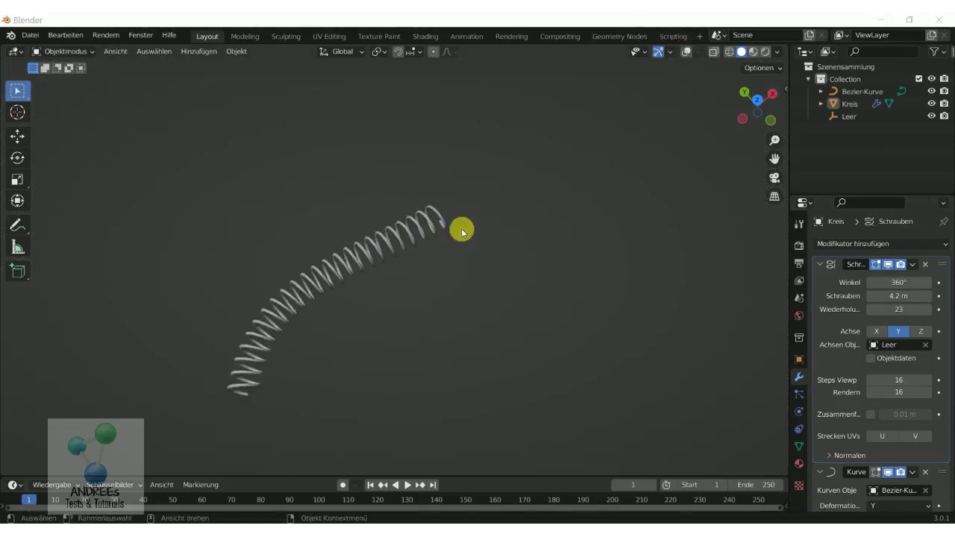
pyautogui.scroll(-1, 387, 267)
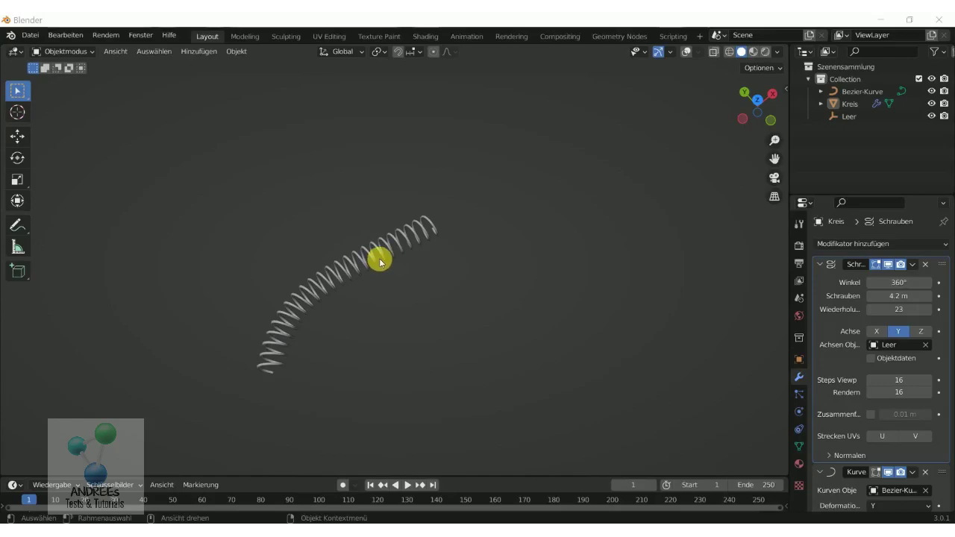
pyautogui.click(686, 54)
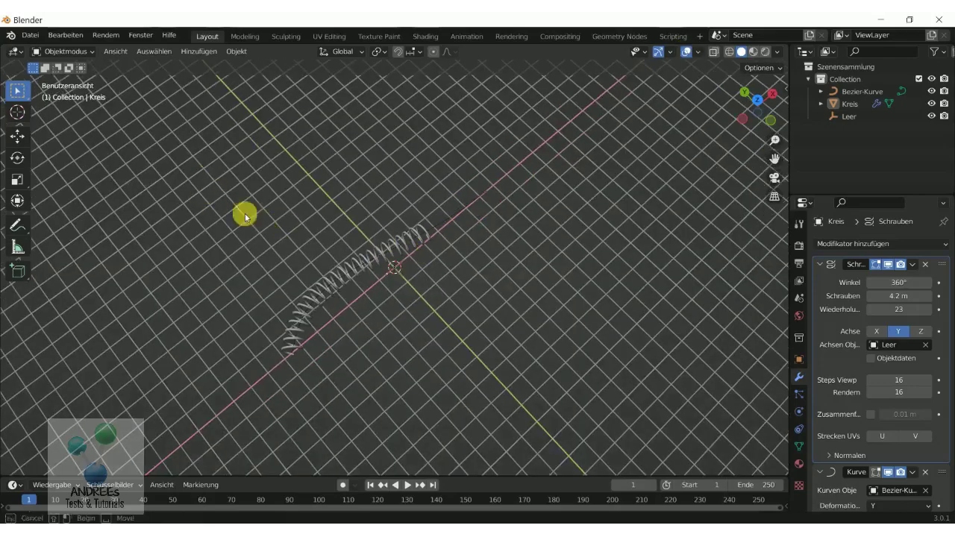
# Parent the Bezier-Kurve curve and Leer empty to Kreis via Ctrl+P Objekt, then reselect the spring
pyautogui.moveTo(245, 216); pyautogui.dragTo(499, 394)
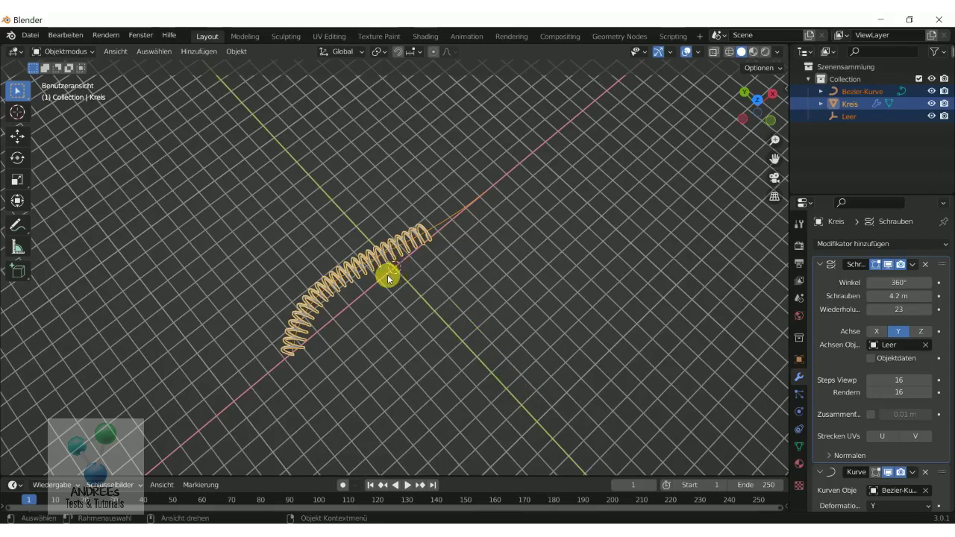
pyautogui.hotkey('ctrl', 'p')
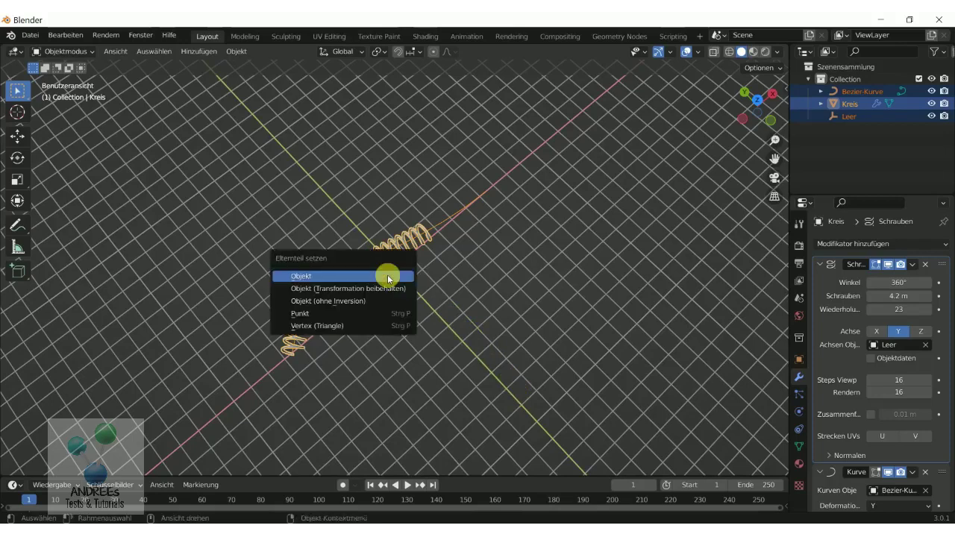
pyautogui.click(346, 277)
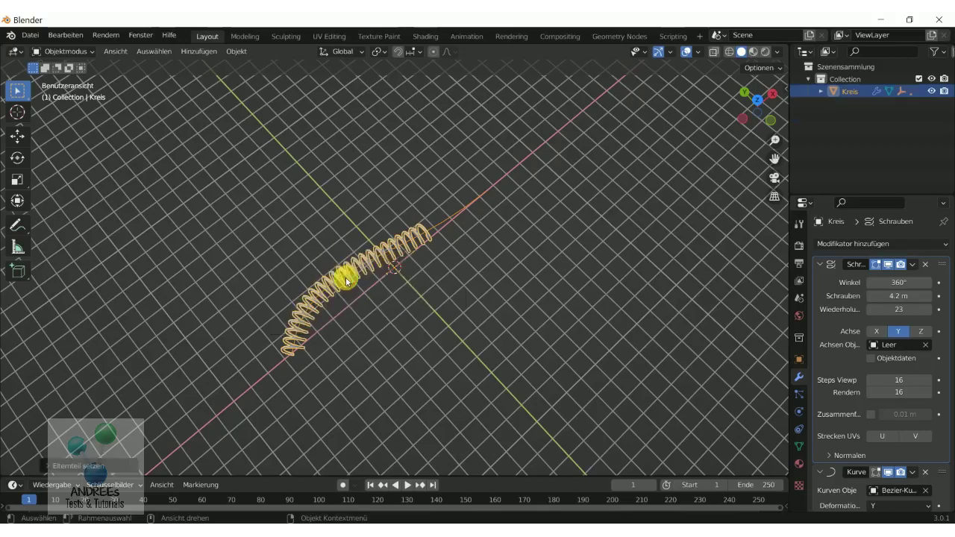
pyautogui.click(405, 328)
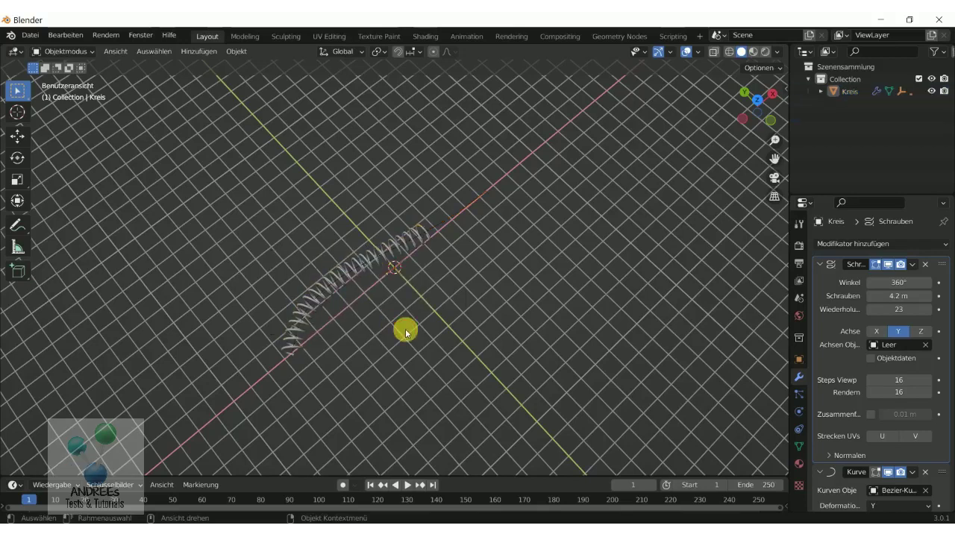
pyautogui.click(336, 291)
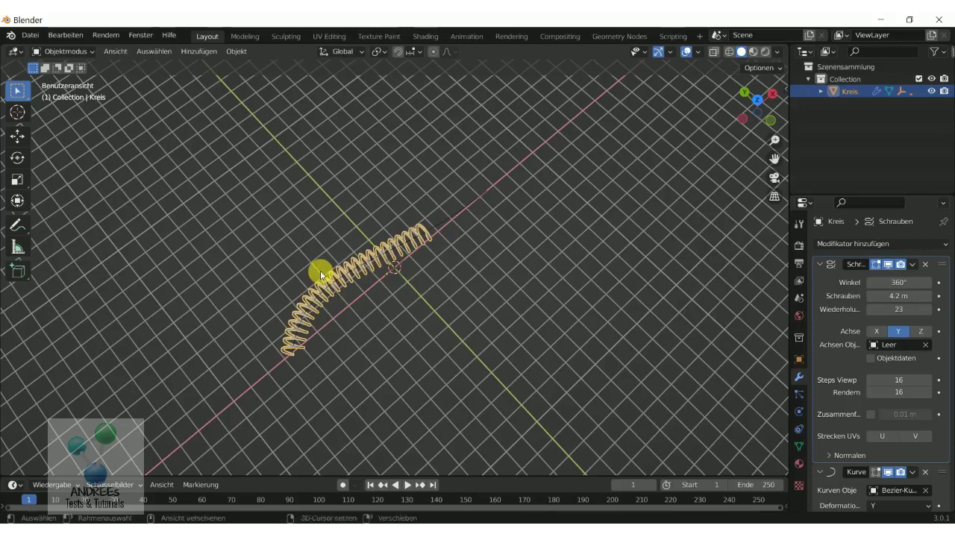
# Duplicate the spring in place as Kreis.001 with Shift+D, cancelling the move, then deselect it
pyautogui.hotkey('shift', 'd')
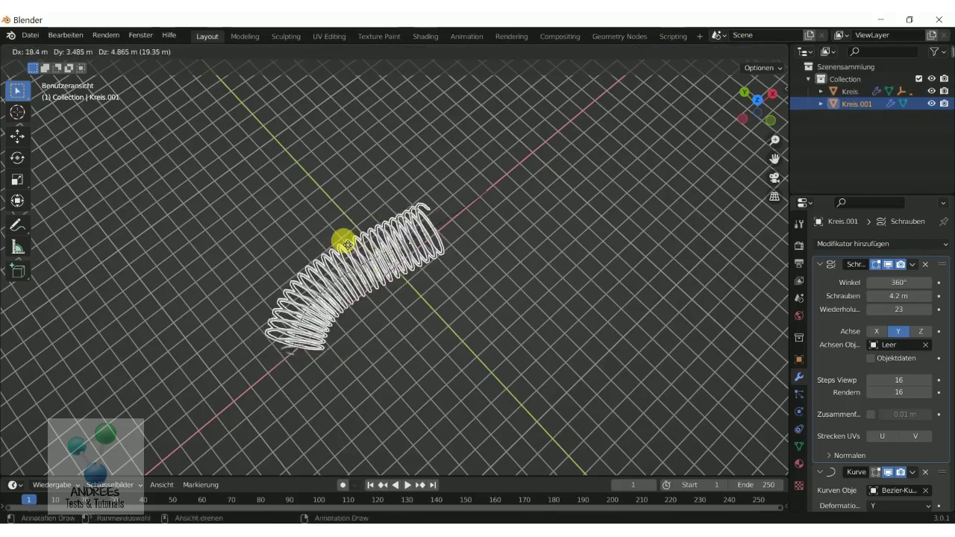
pyautogui.rightClick(347, 245)
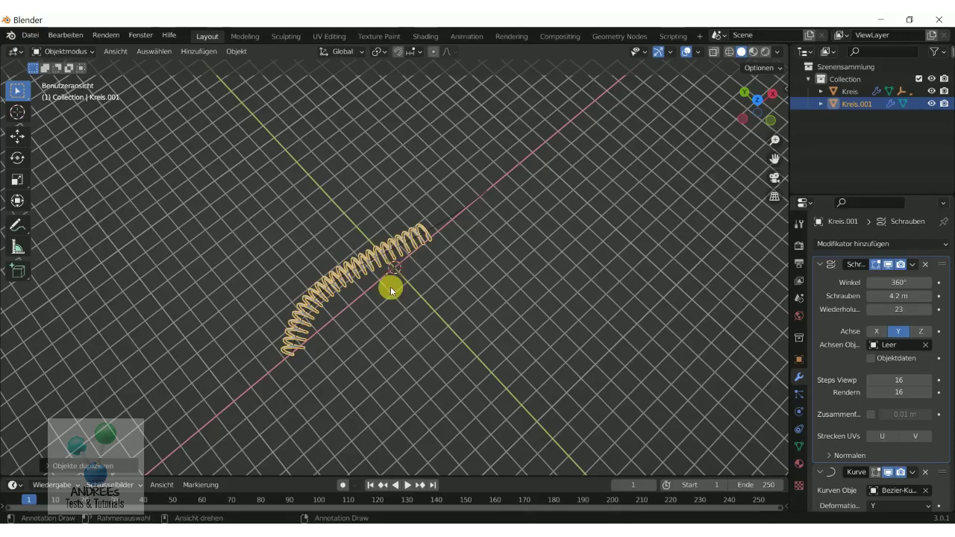
pyautogui.scroll(3, 387, 274)
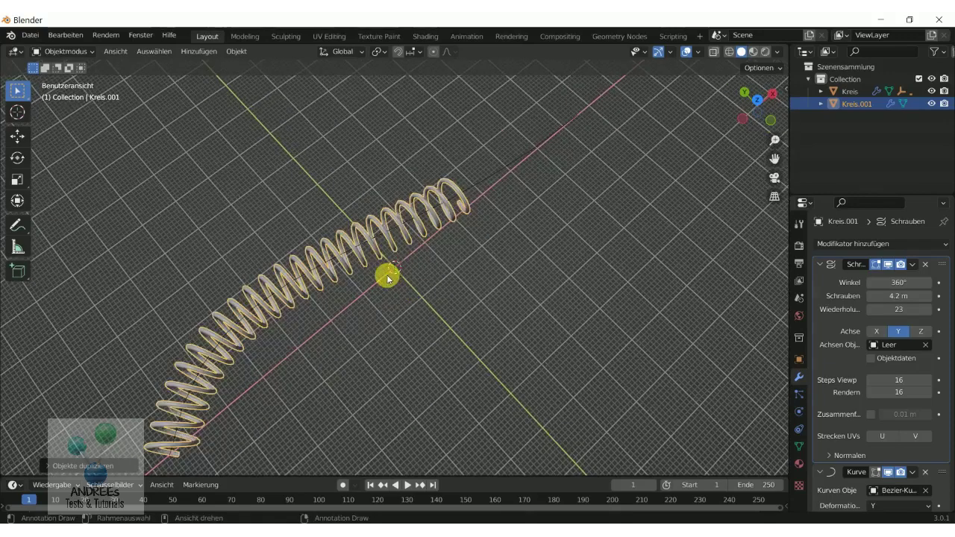
pyautogui.scroll(-2, 387, 275)
pyautogui.scroll(-1, 387, 275)
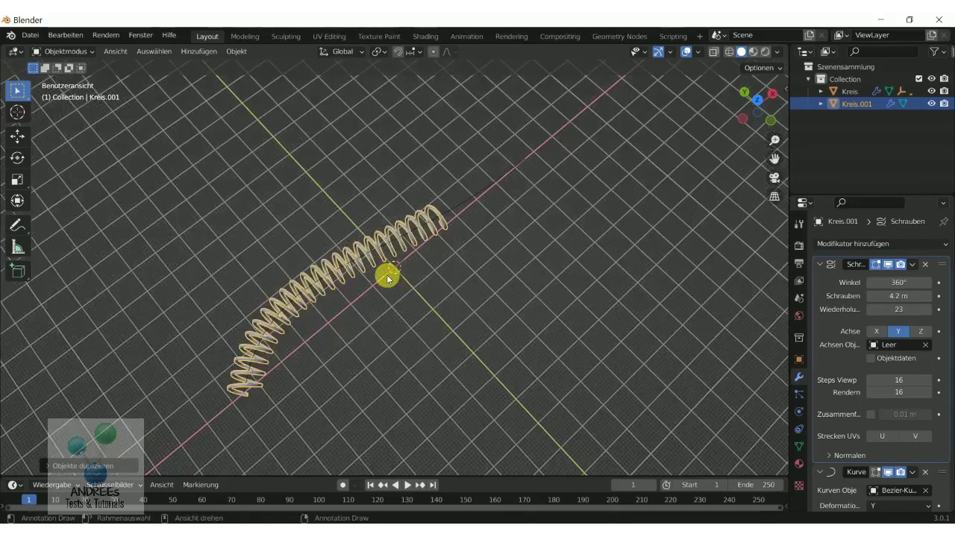
pyautogui.scroll(-2, 386, 275)
pyautogui.click(375, 314)
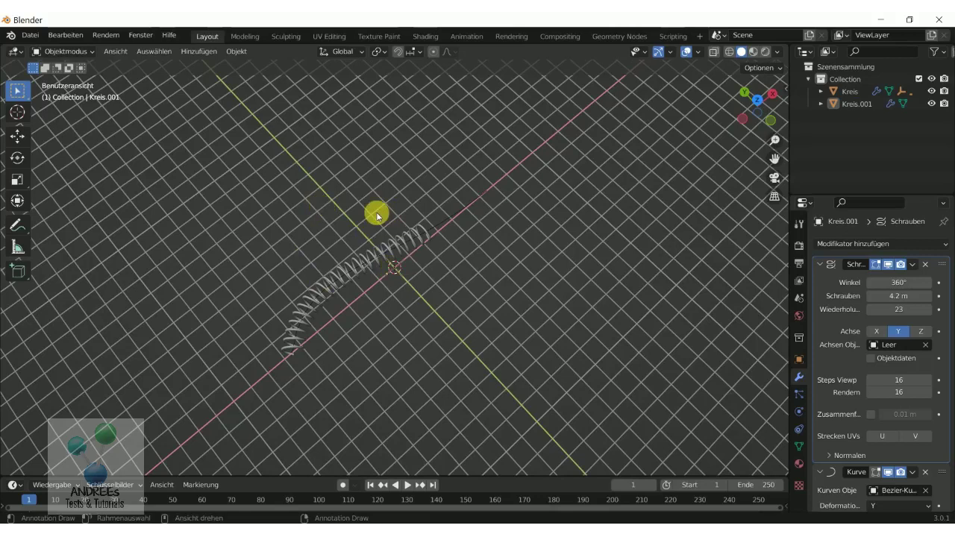
pyautogui.scroll(1, 377, 217)
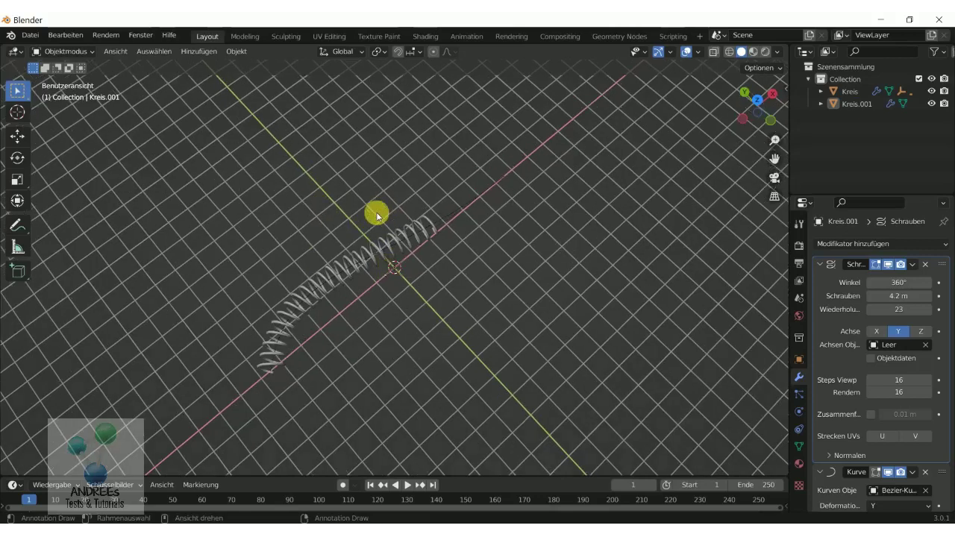